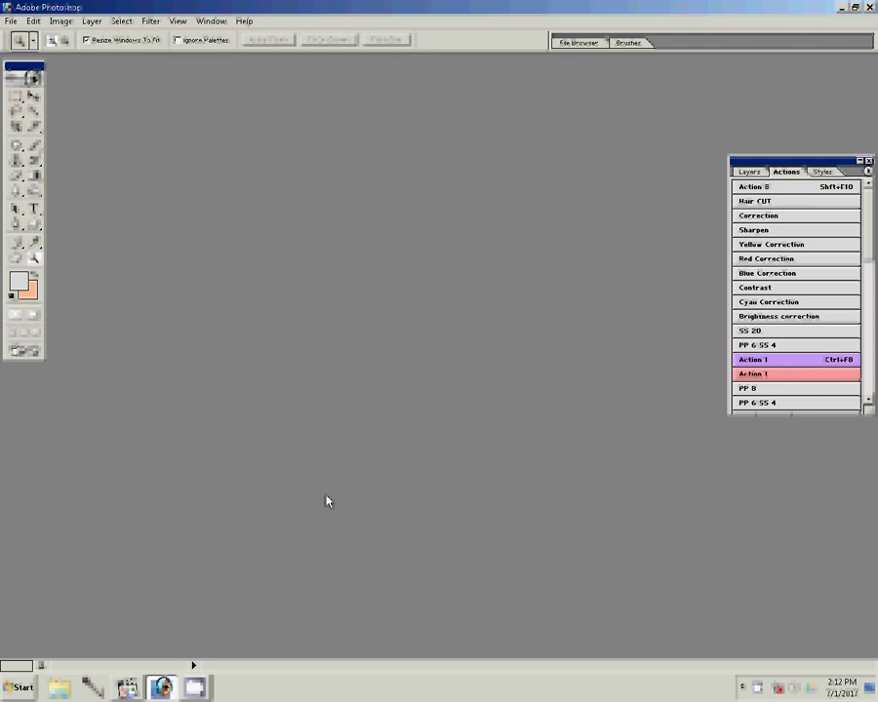
- Create a blank 36 × 12 inch canvas at 300 pixels/inch
key("ctrl+n")
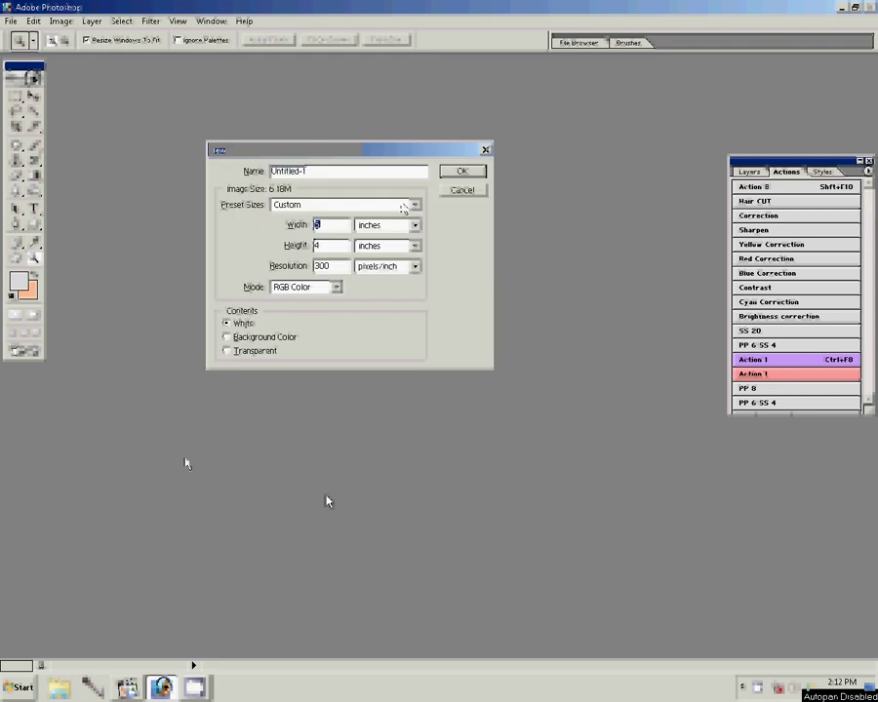
type("36")
key("Tab")
type("12")
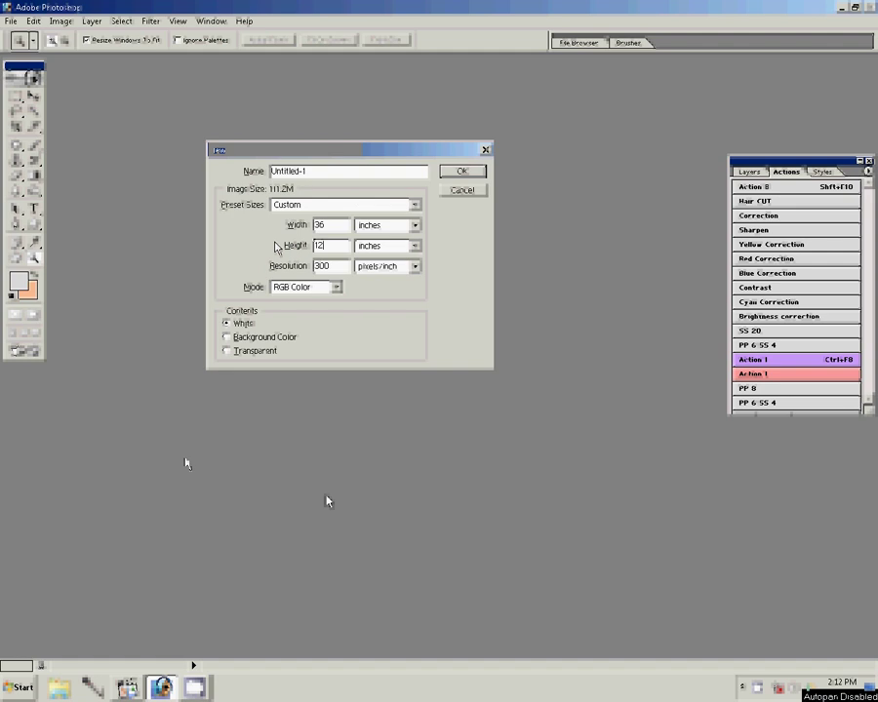
key("Return")
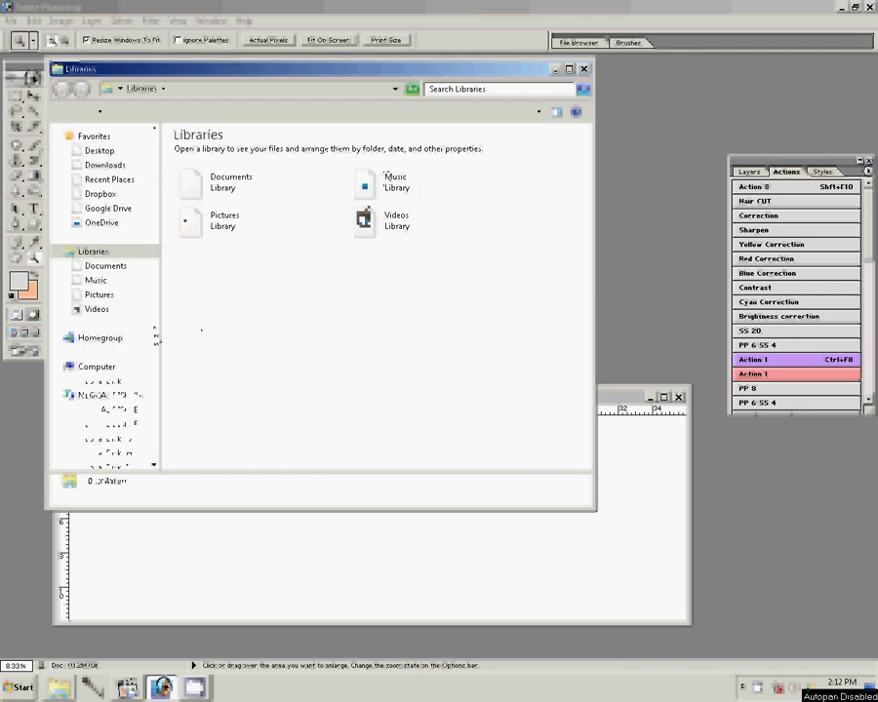
- Browse to Local Disk (G:) > A 1 > 2 camera > 101NCD80
scroll(99, 271, "down", 3)
left_click(110, 360)
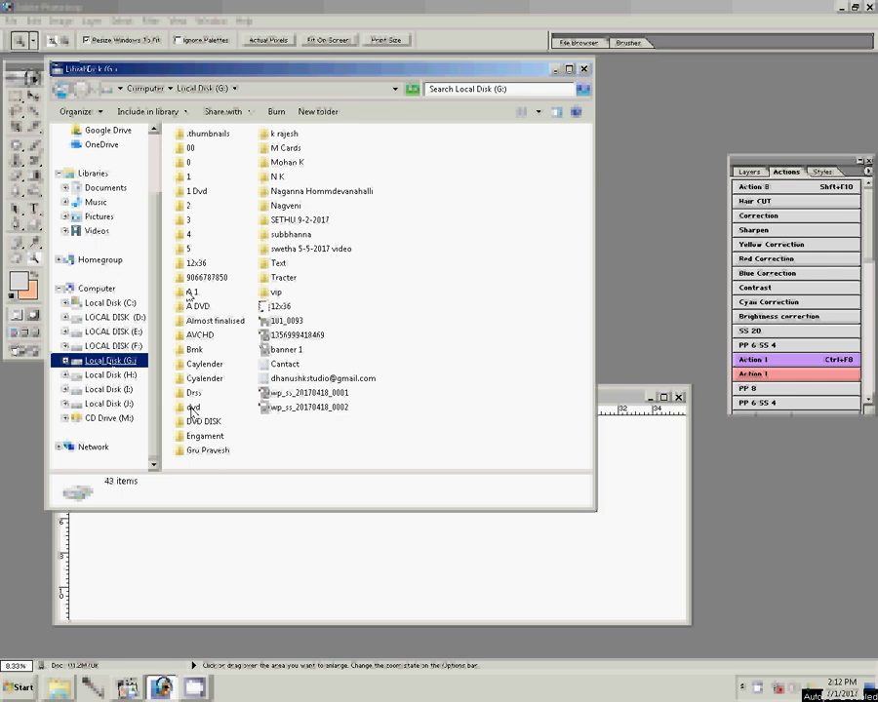
double_click(190, 294)
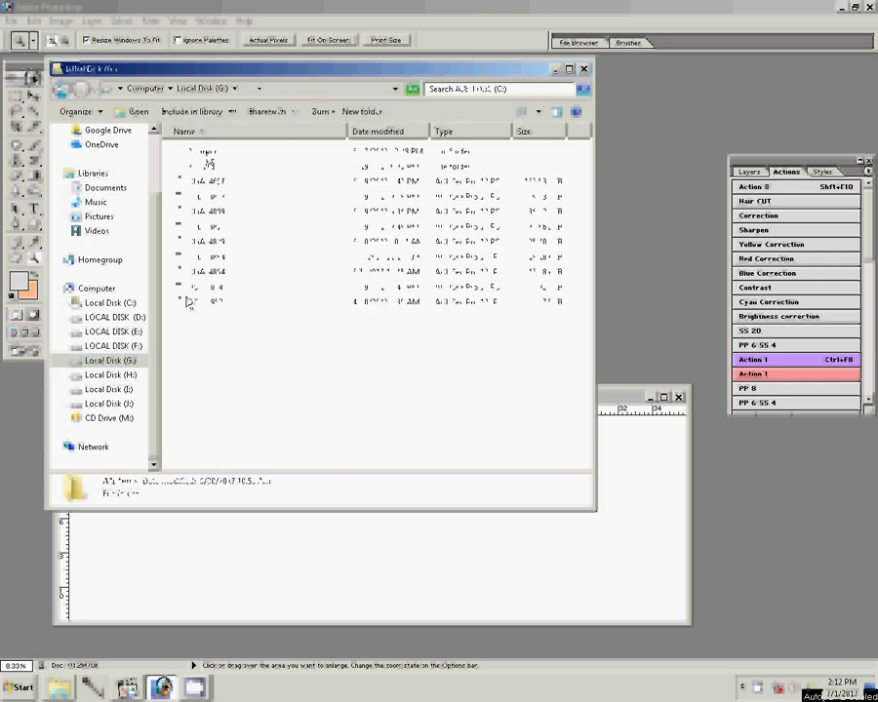
double_click(207, 151)
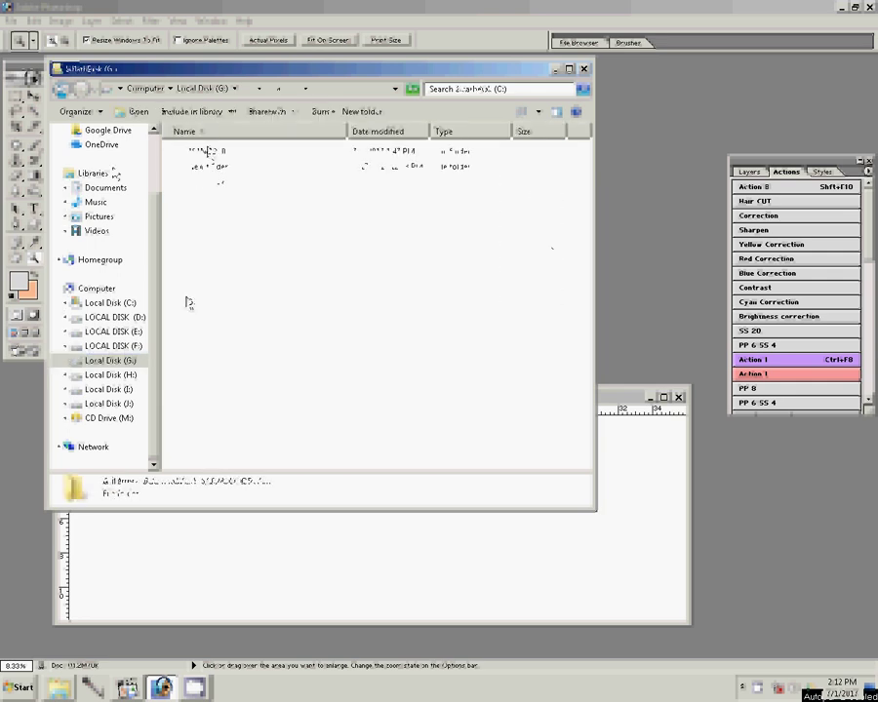
double_click(197, 150)
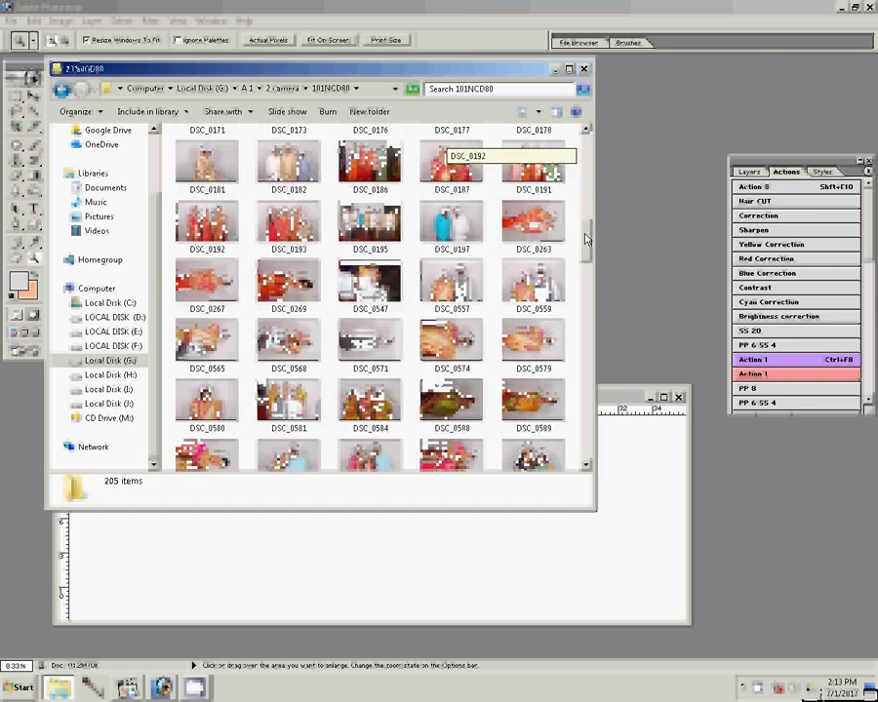
- Select photos starting at DSC_0988 and extend the selection downward
left_click_drag(587, 238, 587, 343)
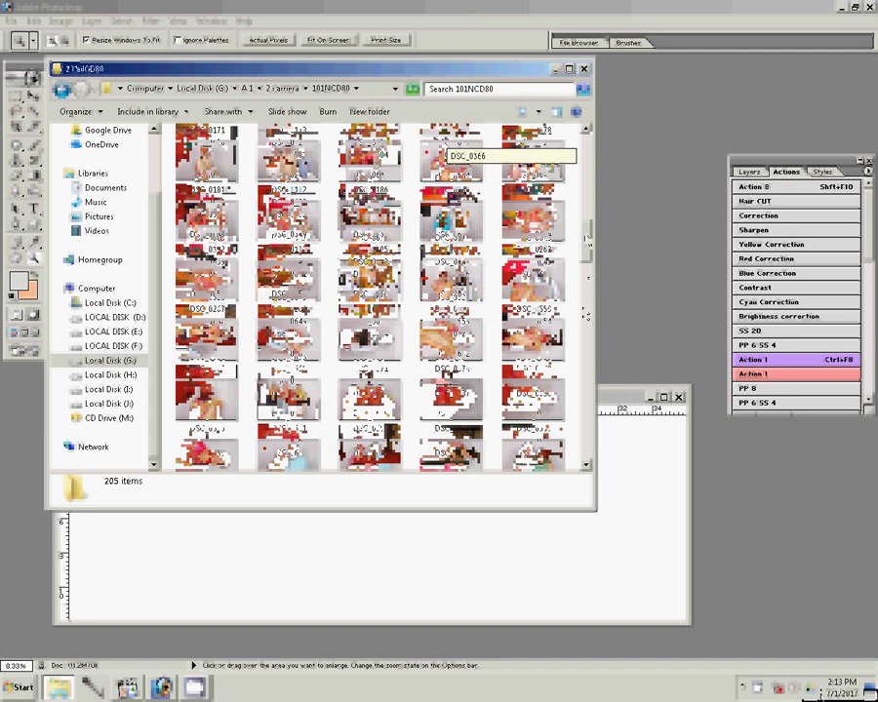
left_click(375, 315)
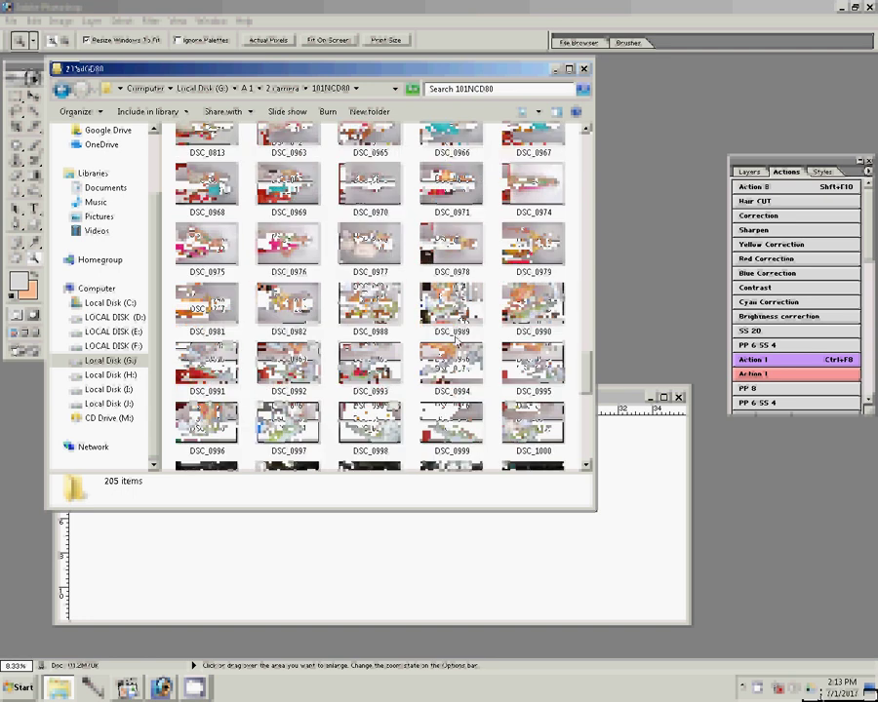
key("shift+Down")
- Extend the selection to all eight photos, DSC_0988 through DSC_0995
key("shift+Right")
key("shift+Right")
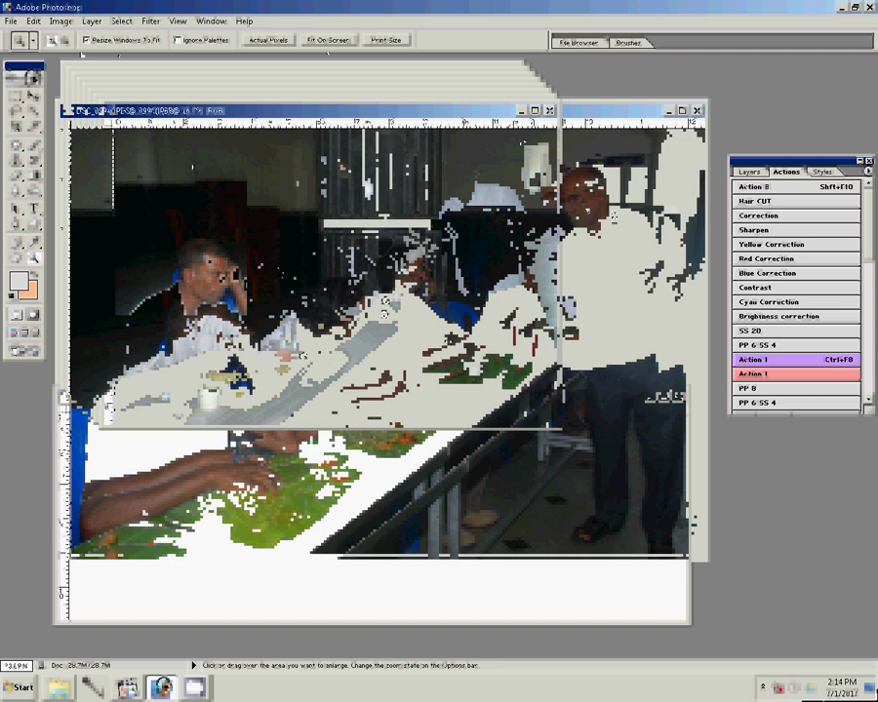
- Resize DSC_0994 to 8 inches wide
left_click(61, 21)
left_click(88, 117)
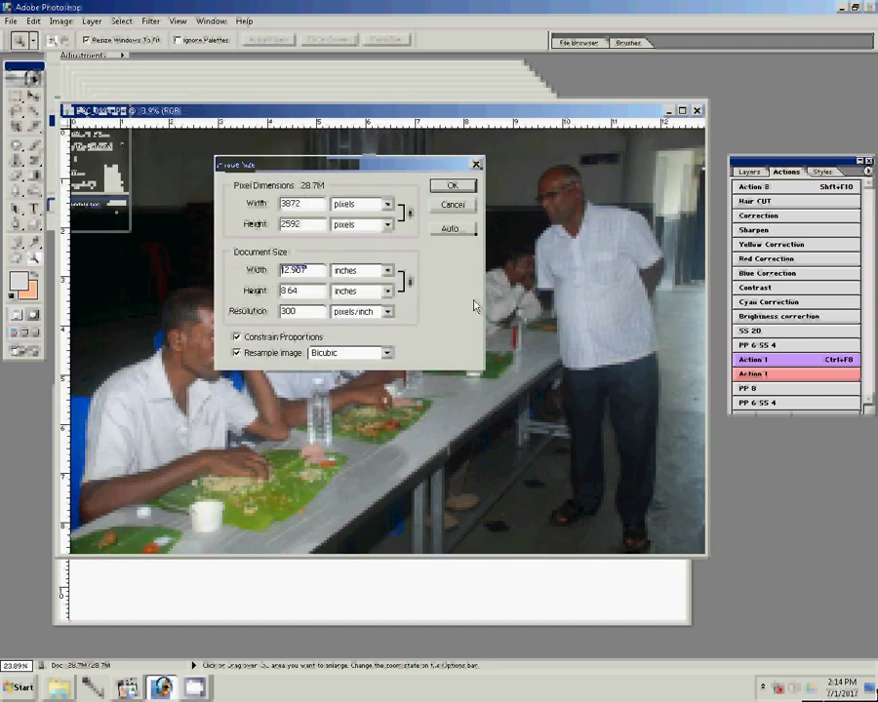
type("8")
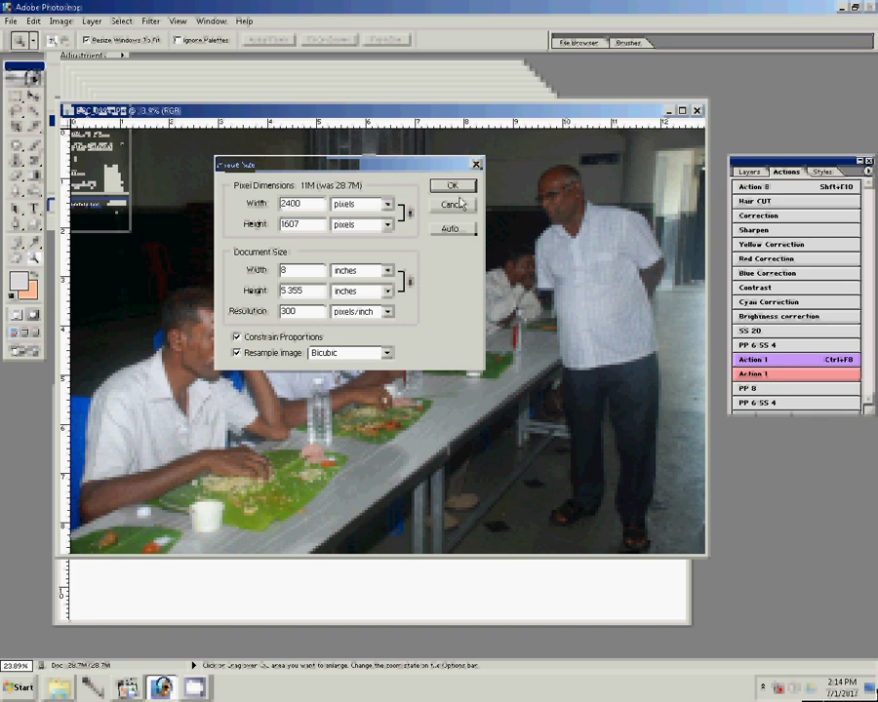
left_click(454, 187)
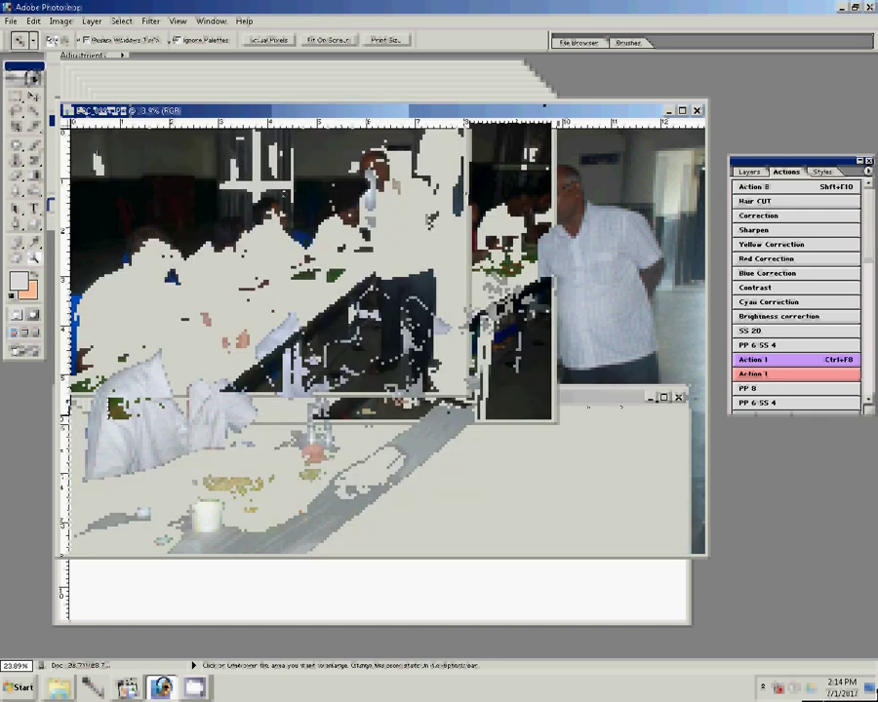
- Move the resized photo onto the album page's lower right and close the original
key("v")
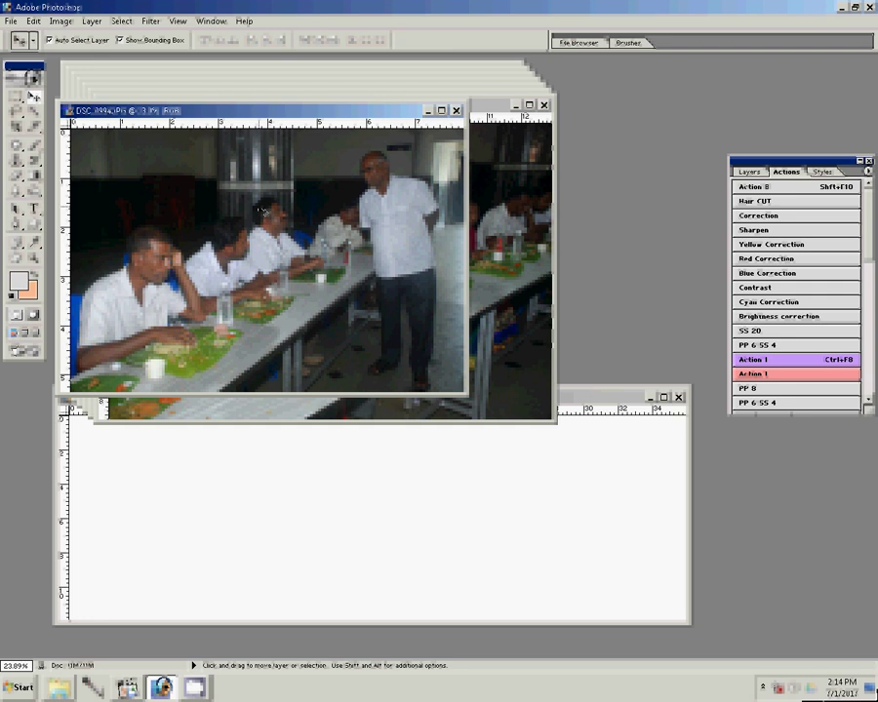
left_click_drag(590, 524, 589, 524)
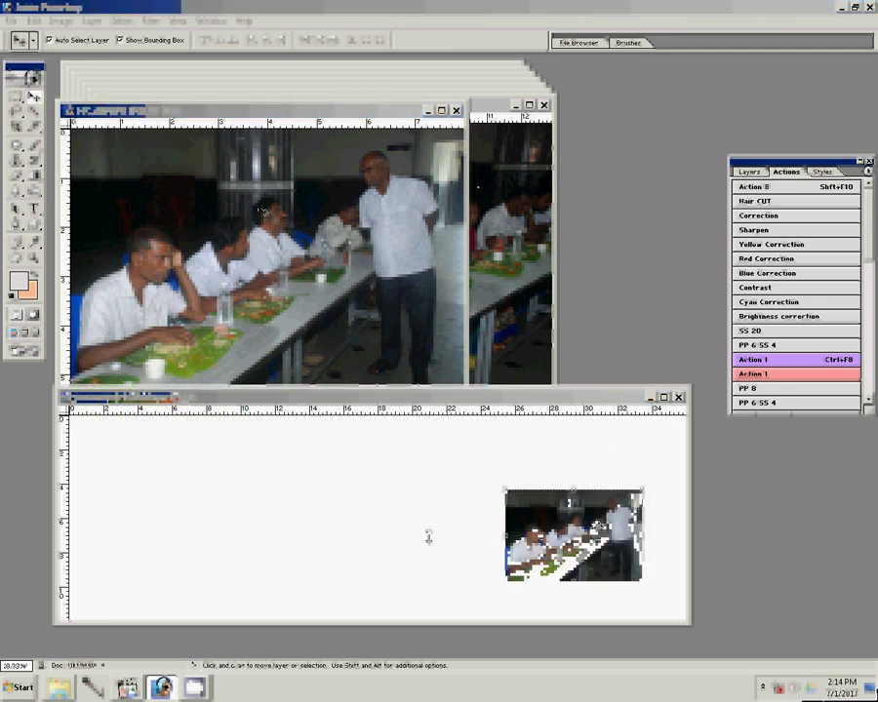
left_click_drag(428, 537, 467, 568)
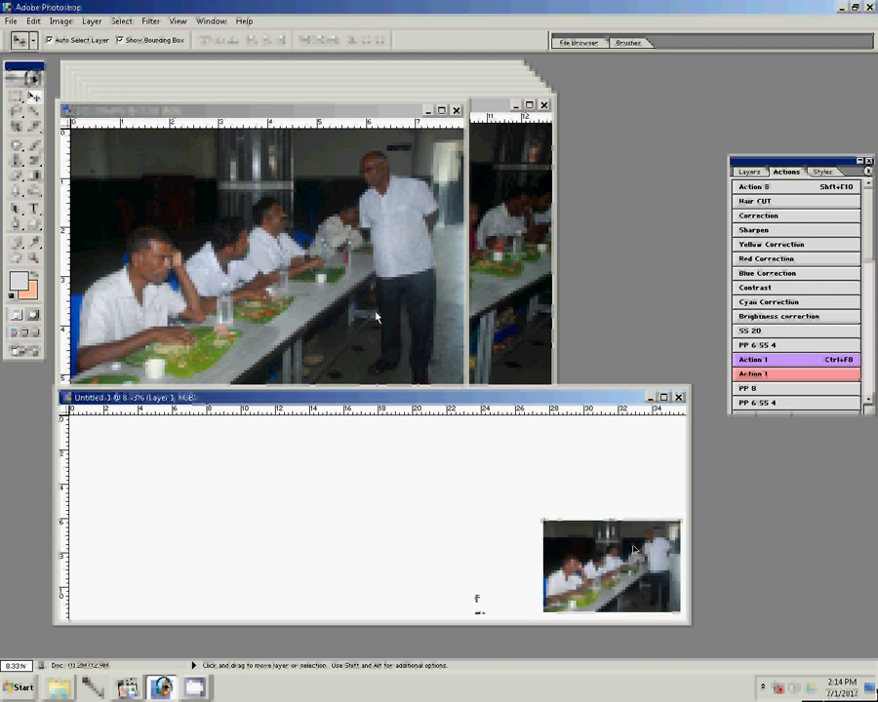
left_click(456, 109)
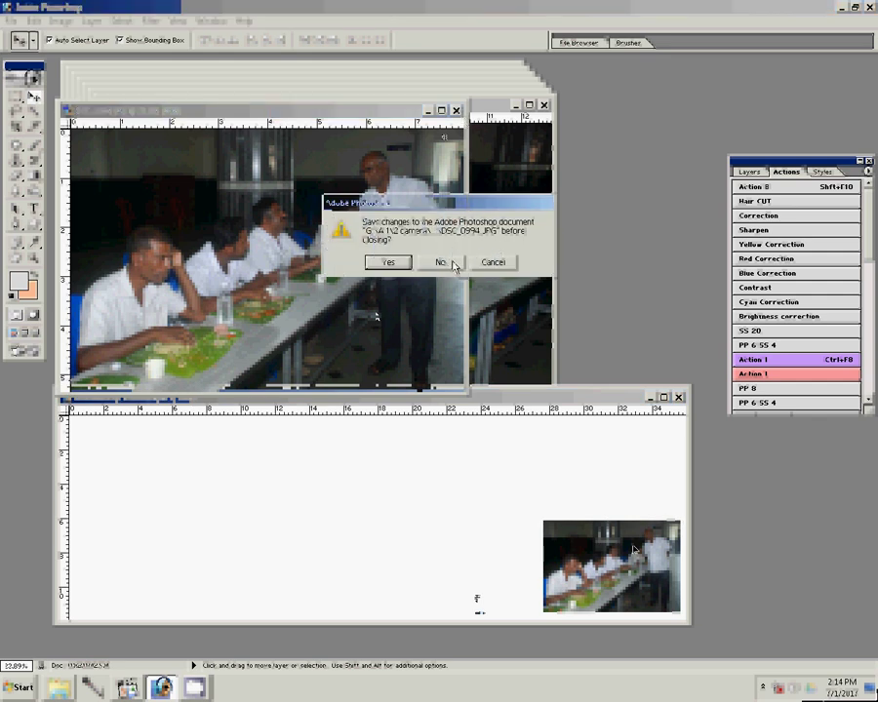
- Place three more 8-inch photos, including DSC_0991, in a 2×2 block, discarding source changes
left_click(454, 264)
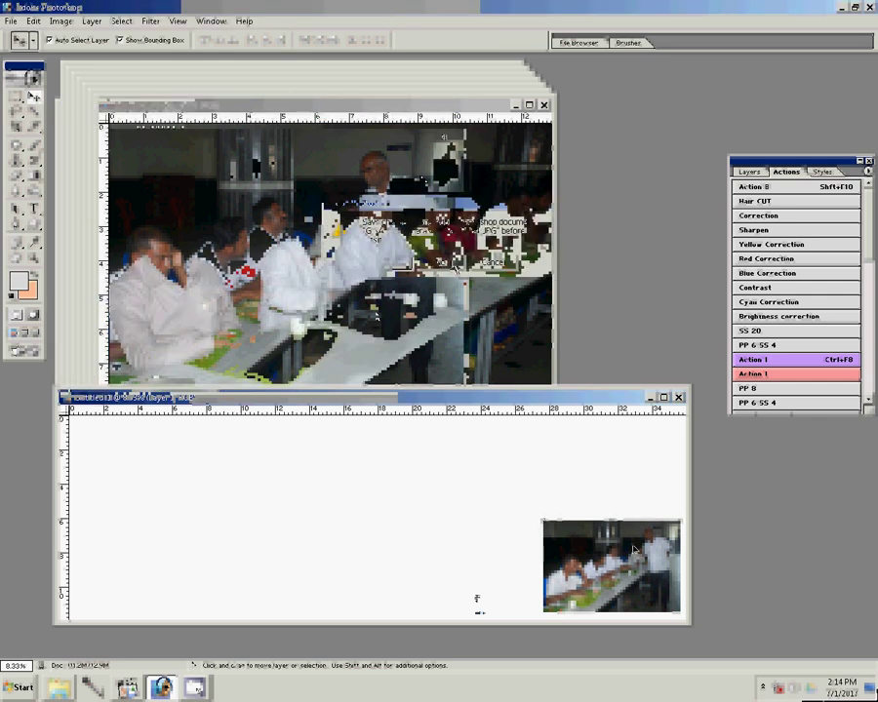
left_click(194, 687)
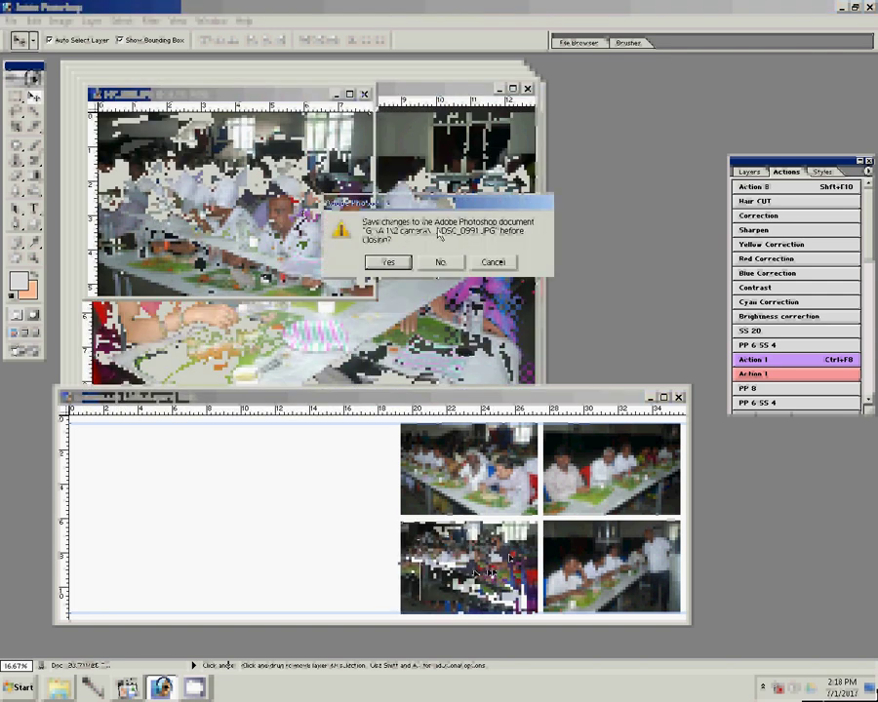
left_click(440, 262)
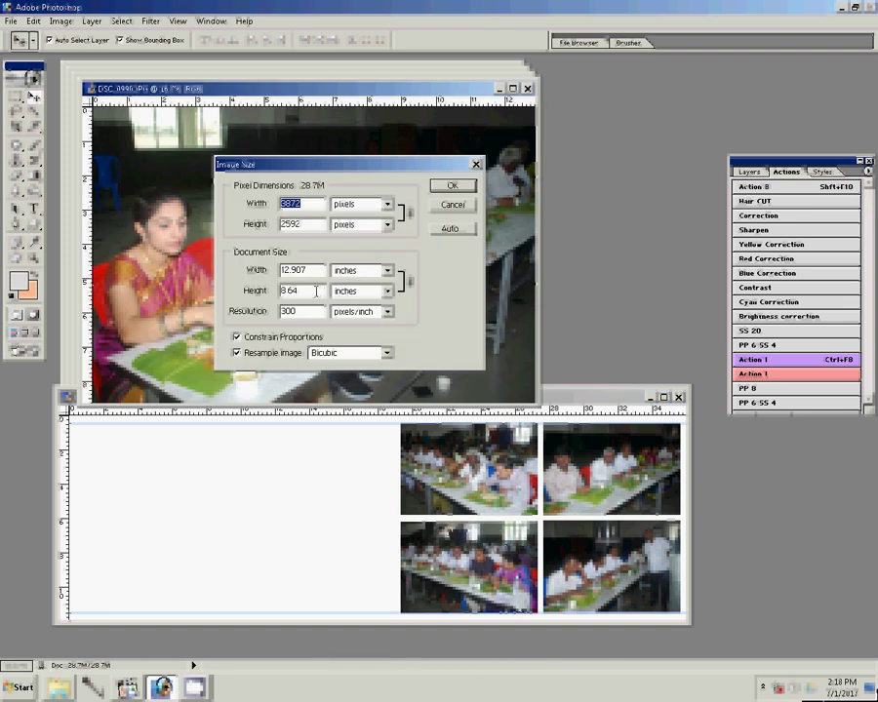
- Resize a photo to 8 inches wide and close the finished source without saving
key("Tab")
key("Tab")
type("8")
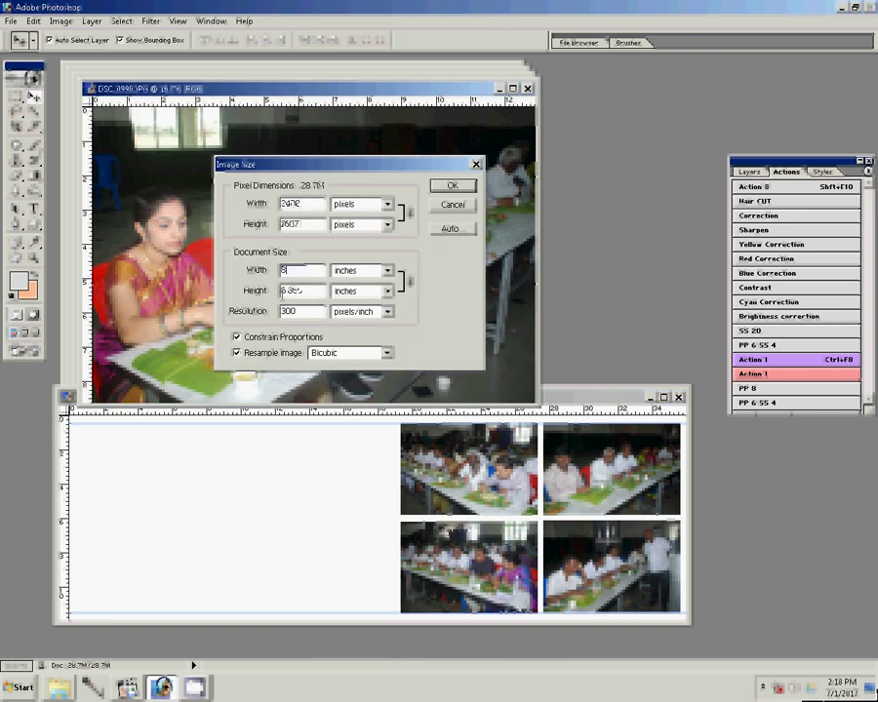
key("Return")
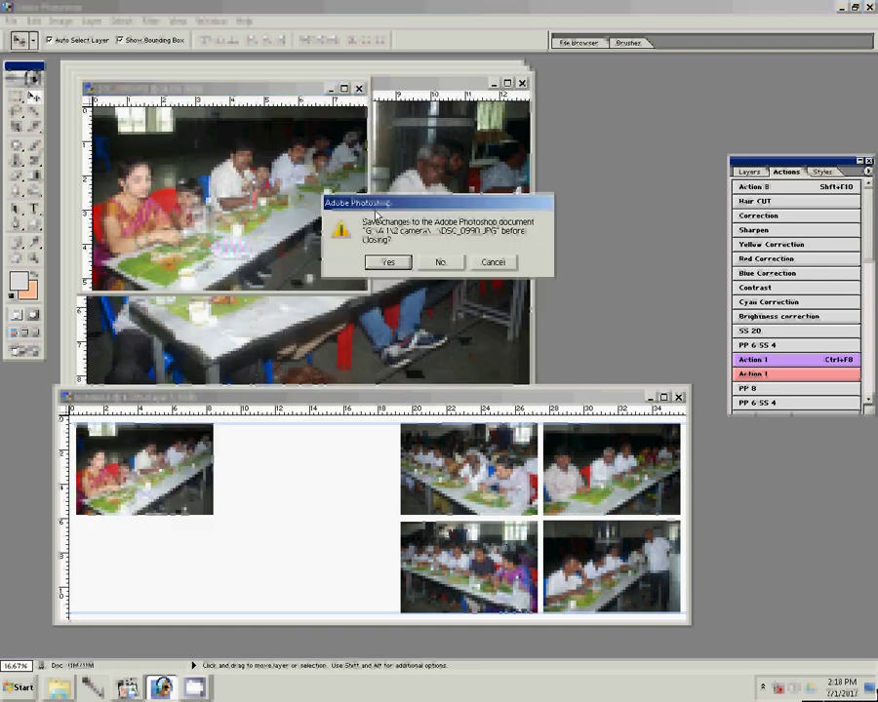
key("n")
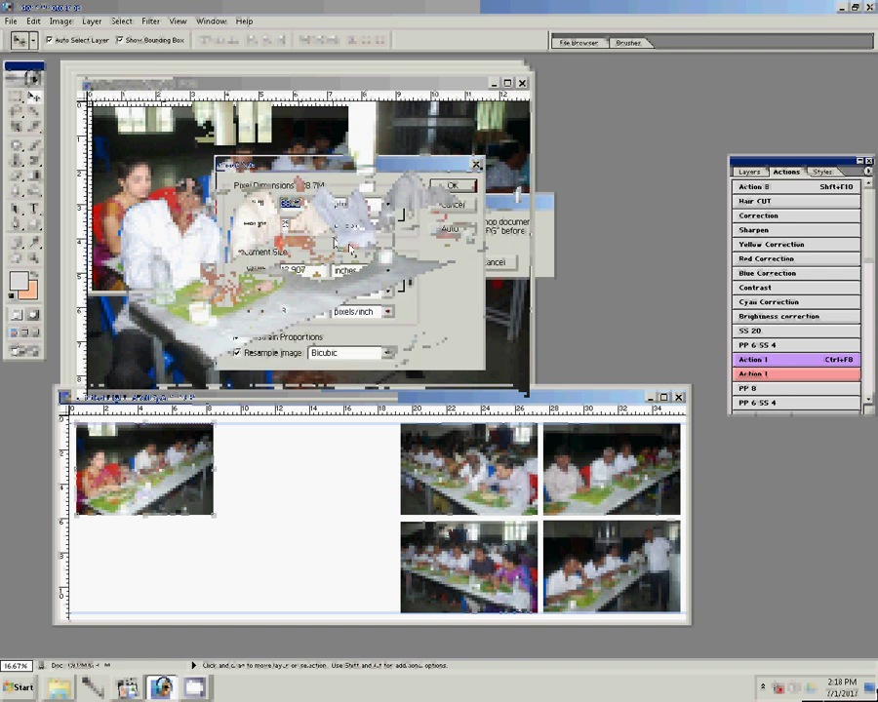
- Resize DSC_0990 to 8 inches wide and place it in the left column
type("8")
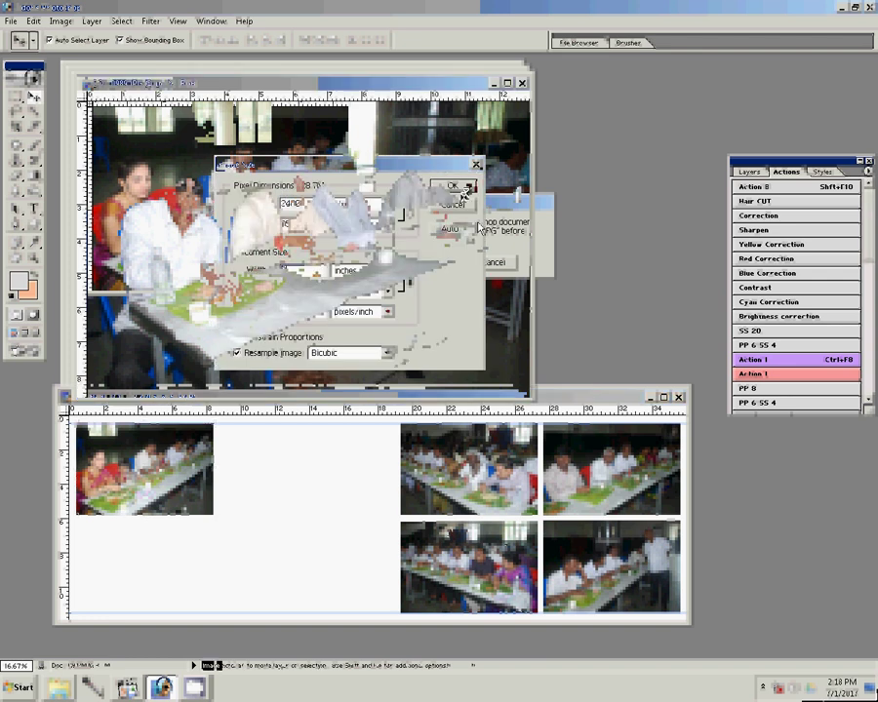
left_click(462, 188)
mouse_move(476, 203)
left_mouse_down()
mouse_move(212, 584)
mouse_move(166, 561)
left_mouse_up()
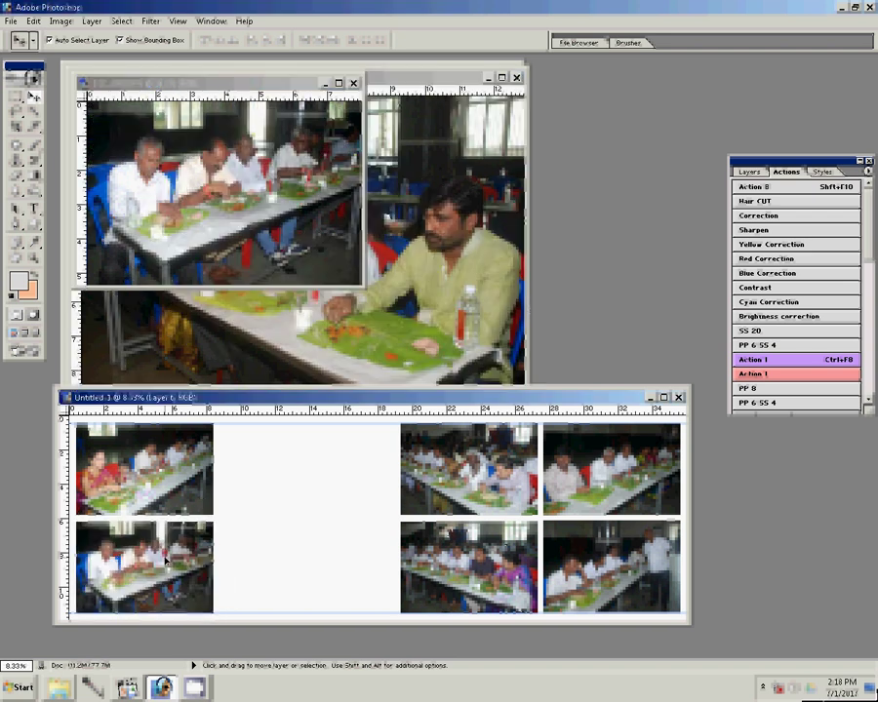
left_click(353, 83)
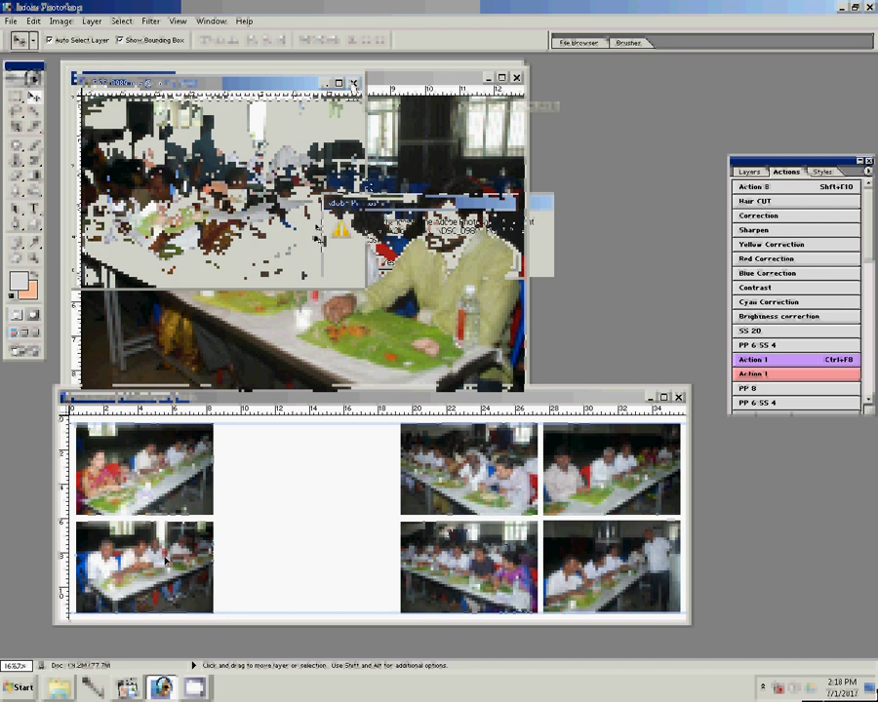
- Resize the last photos to 8 inches wide and fill the second column, including DSC_0995
double_click(296, 270)
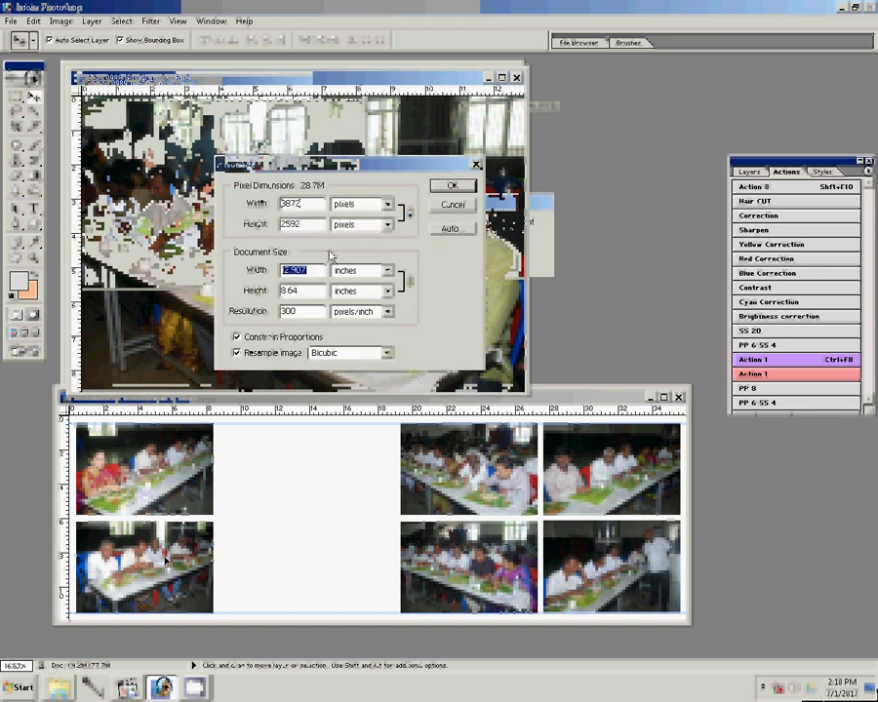
type("8")
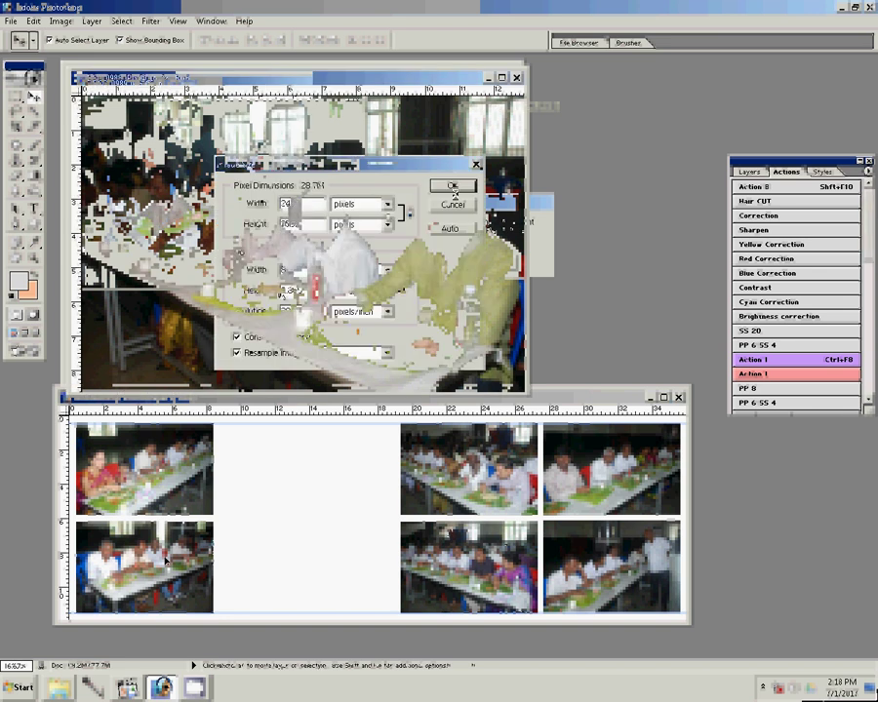
left_click(451, 186)
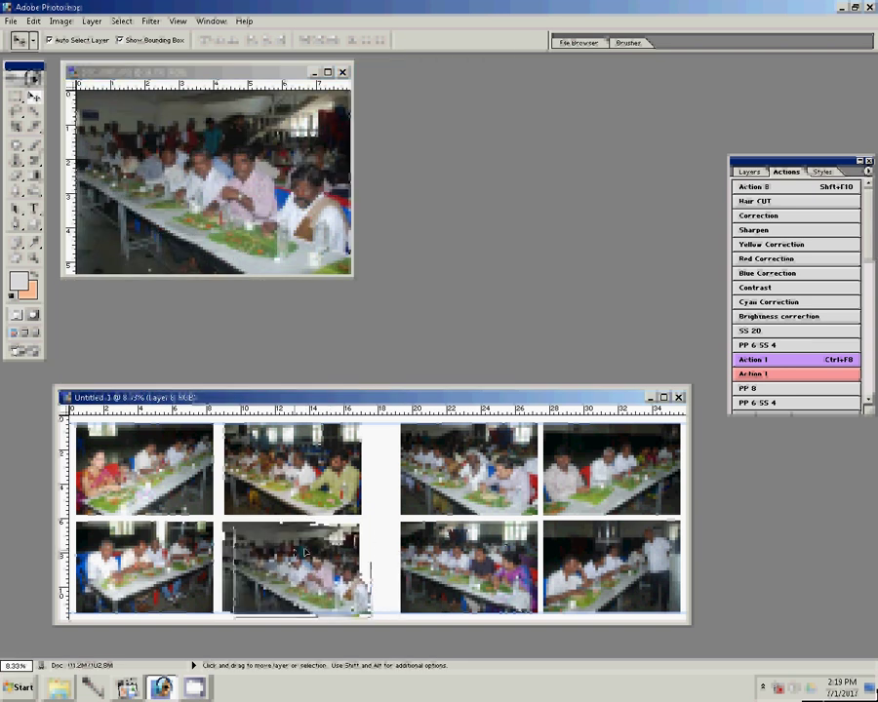
left_click(343, 74)
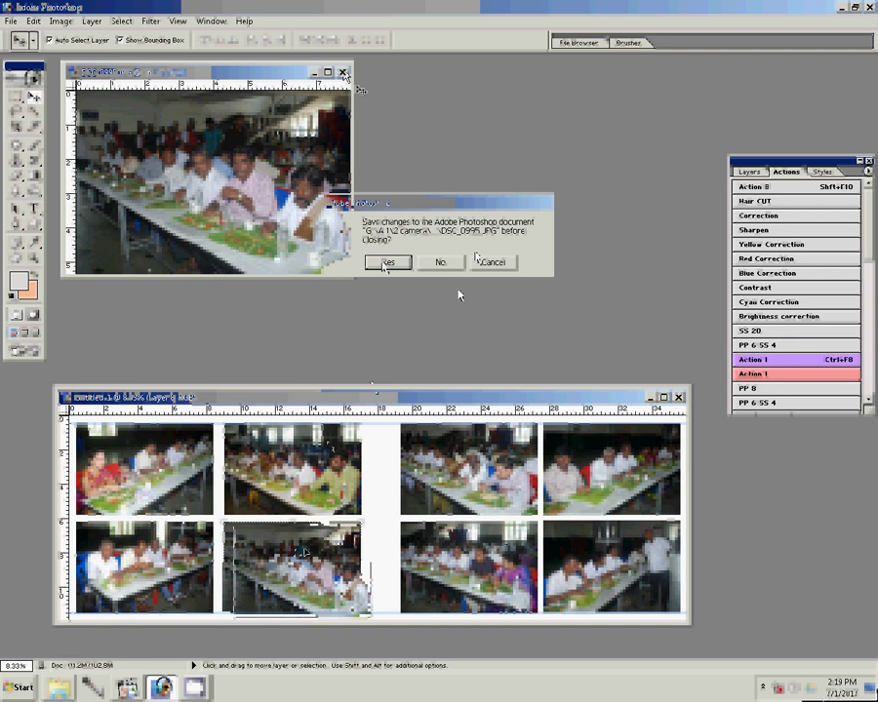
- Copy DSC_0988–DSC_0995 into the Delete folder, bringing it to 455 items
key("alt+Tab")
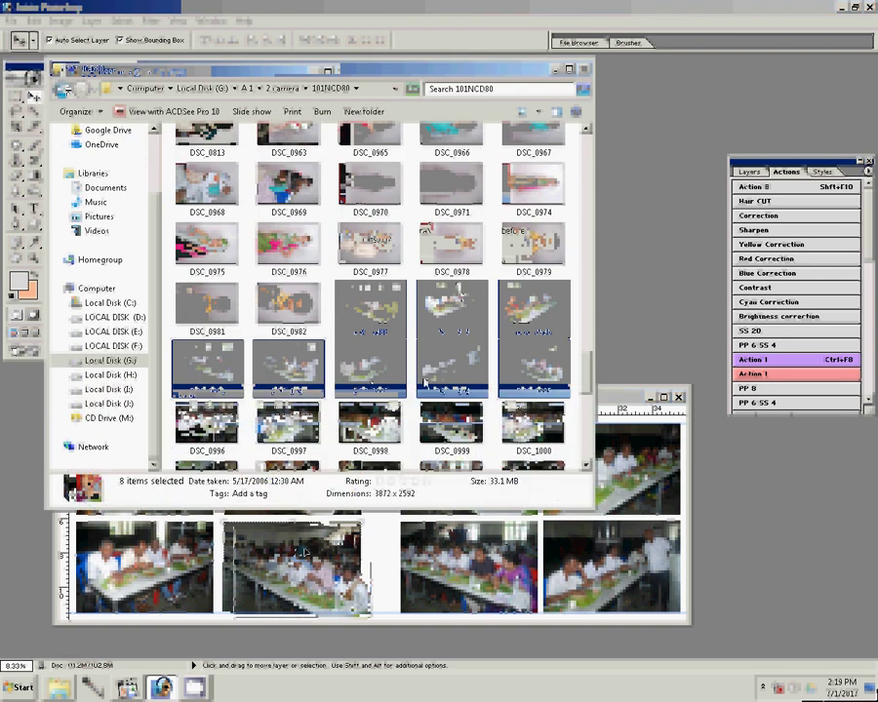
left_click(102, 115)
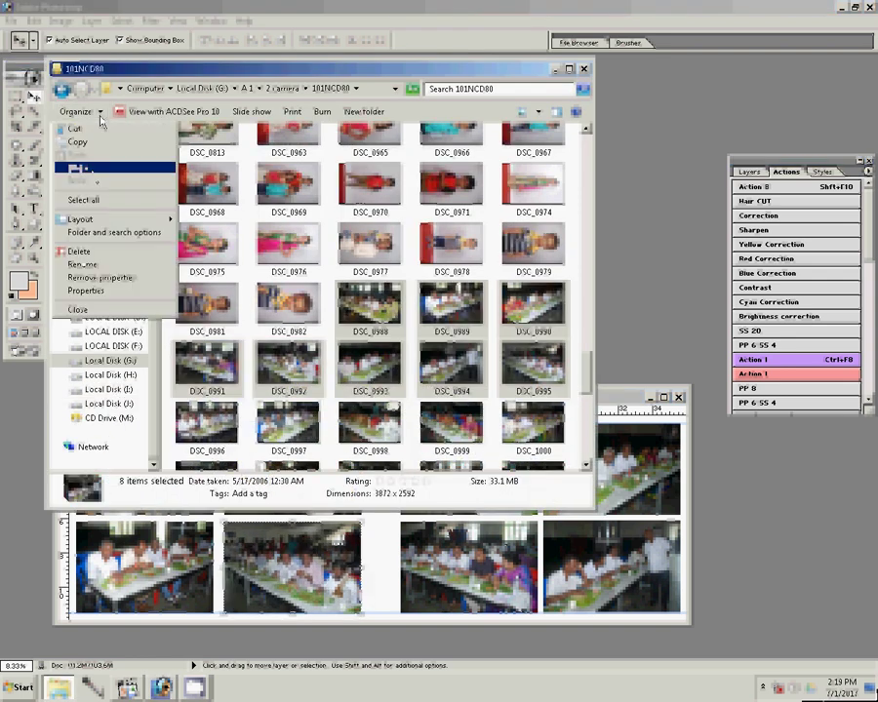
left_click(77, 141)
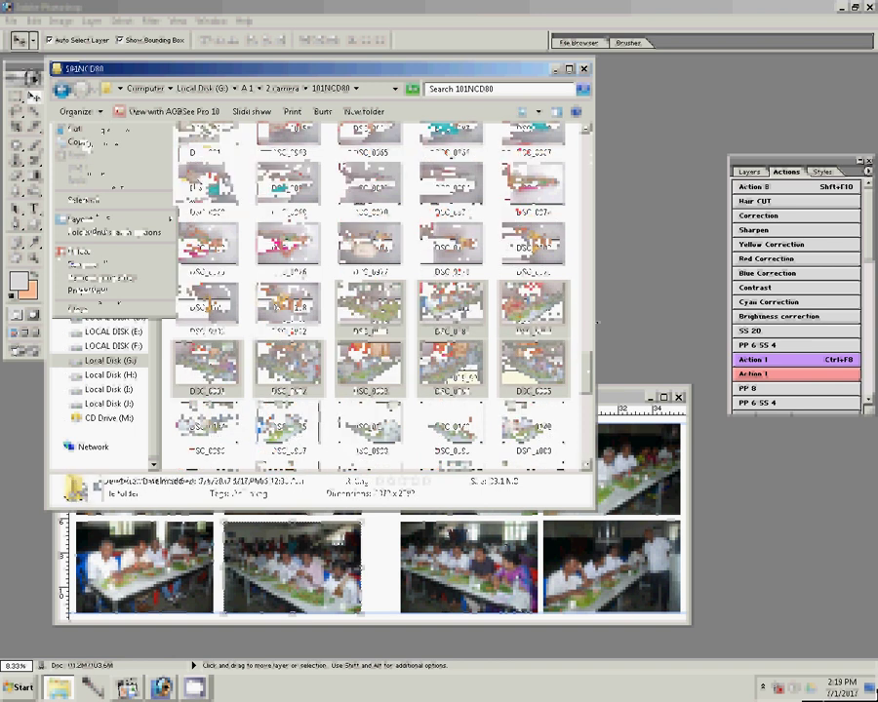
left_click(97, 112)
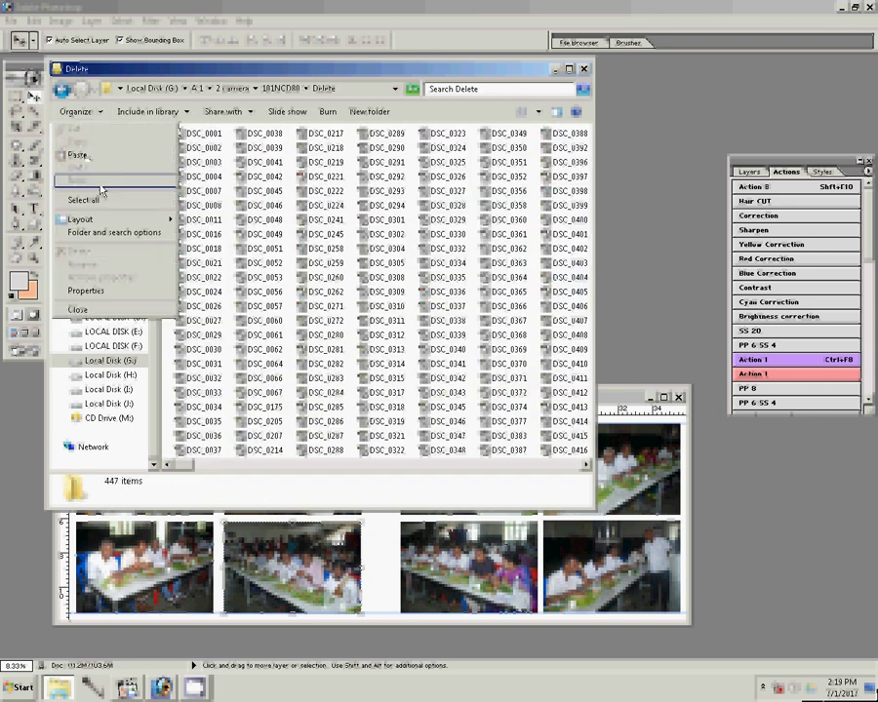
left_click(244, 223)
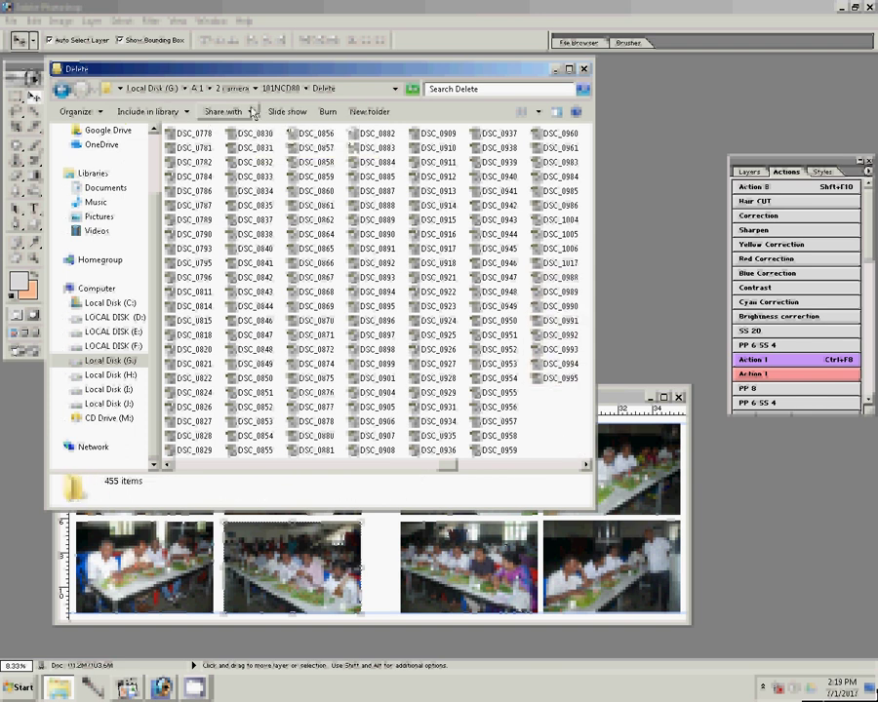
- Cancel sharing the Delete folder with specific people and go back to 101NCD80
left_click(253, 114)
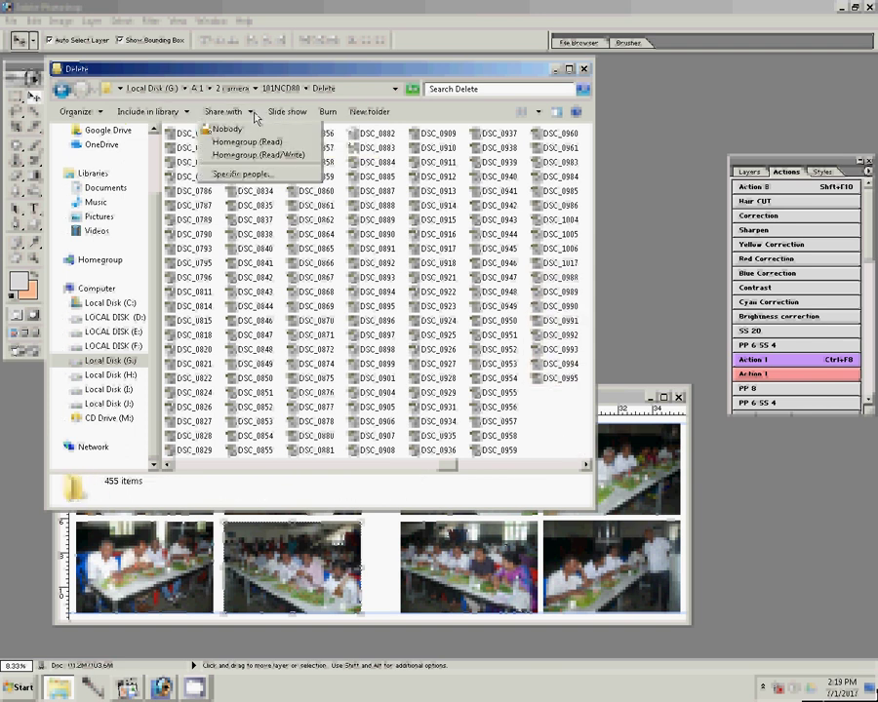
left_click(253, 114)
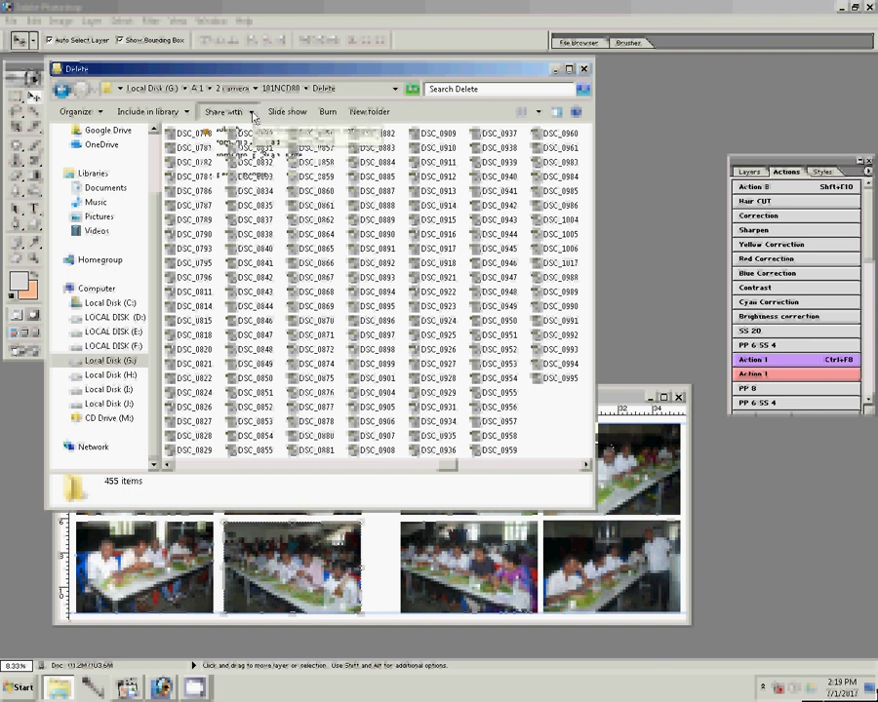
left_click(250, 112)
left_click(241, 176)
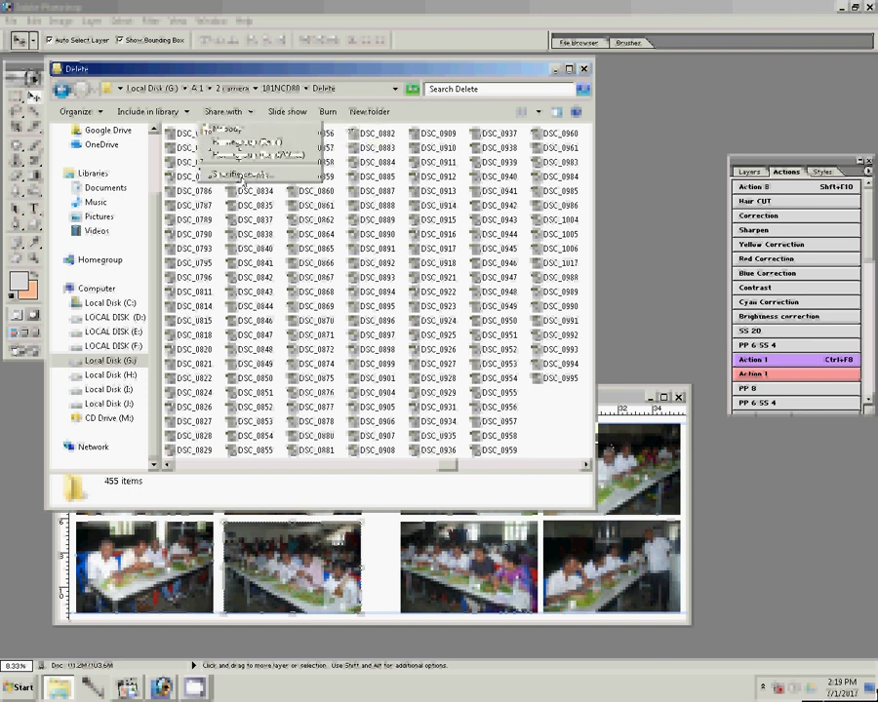
left_click(189, 113)
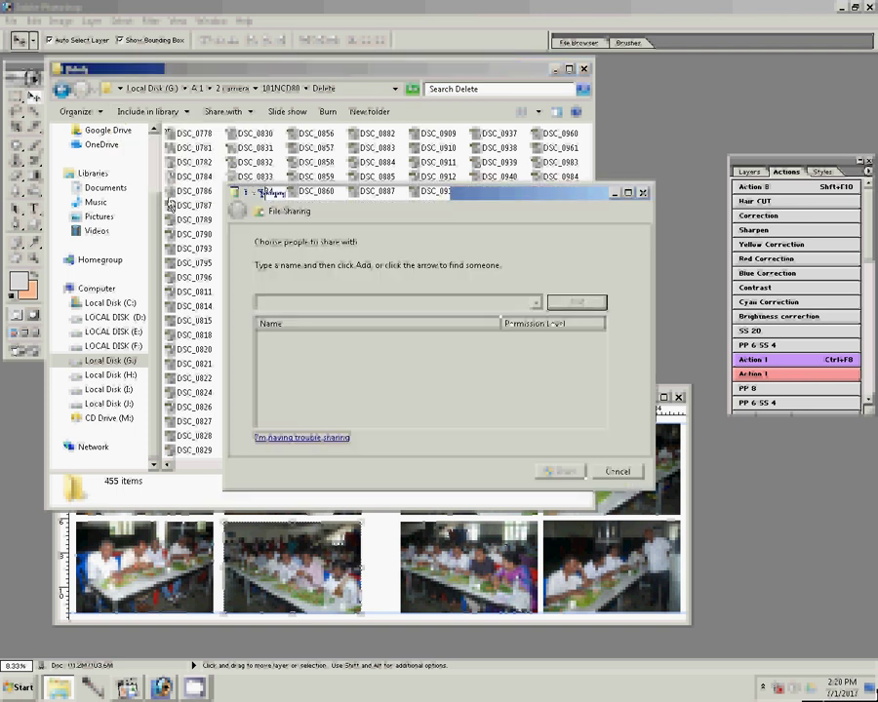
left_click(618, 473)
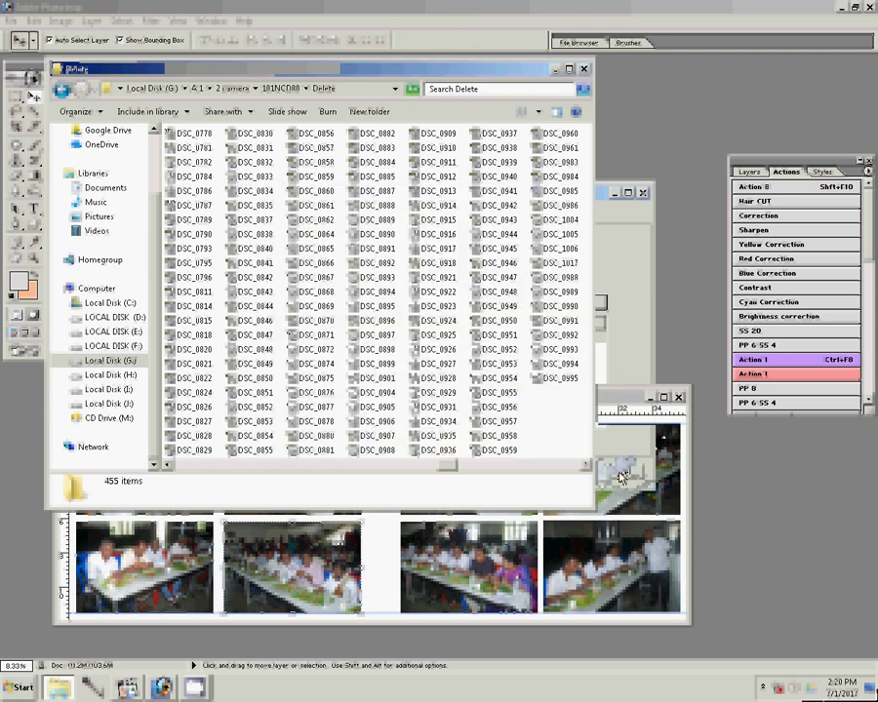
left_click(63, 94)
- Minimise Explorer and open Sample Pictures in the Pictures library
left_click(556, 70)
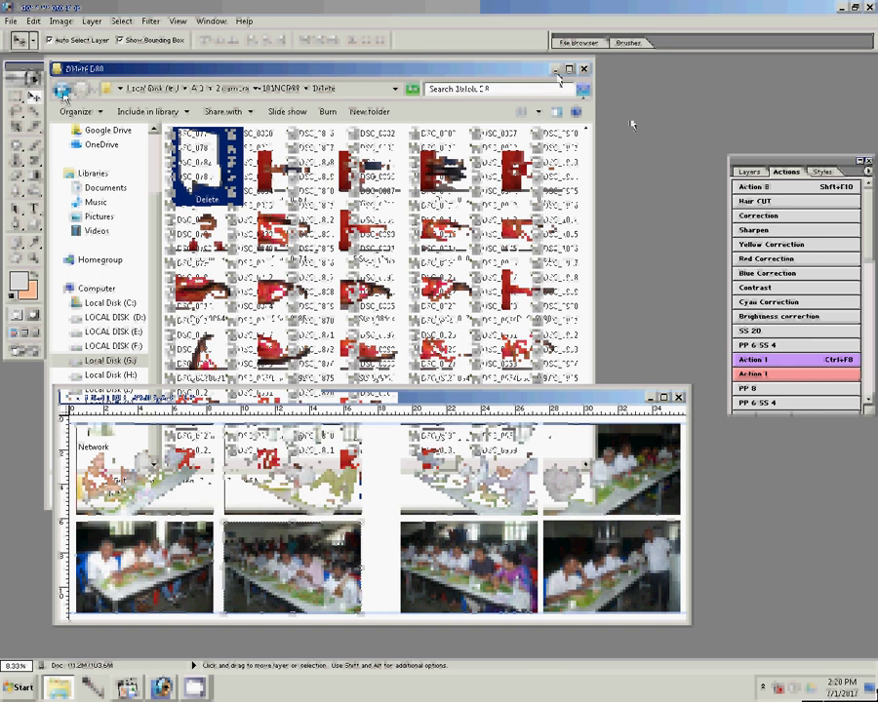
key("super")
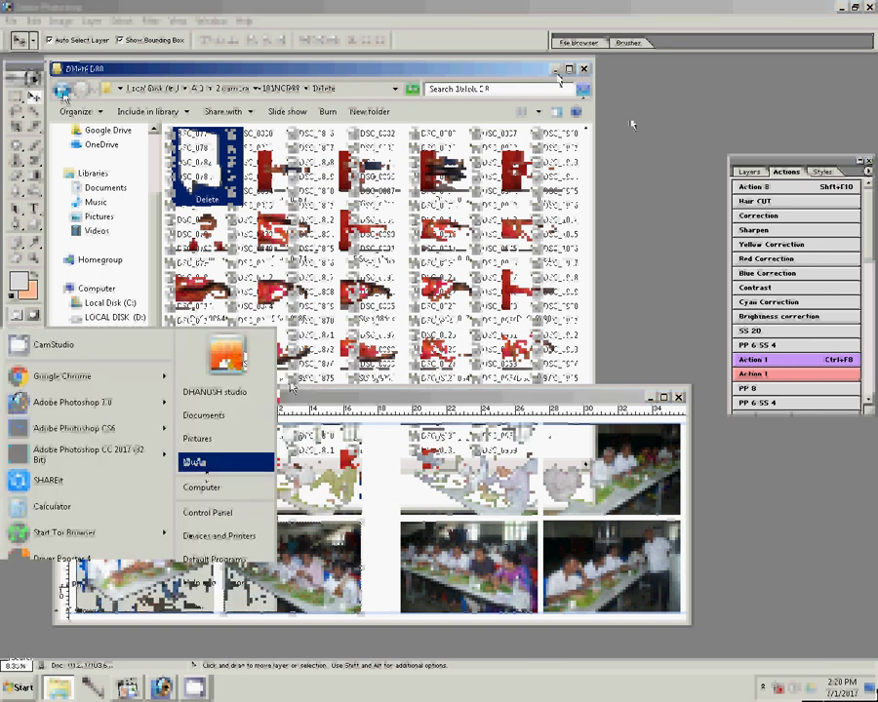
left_click(209, 441)
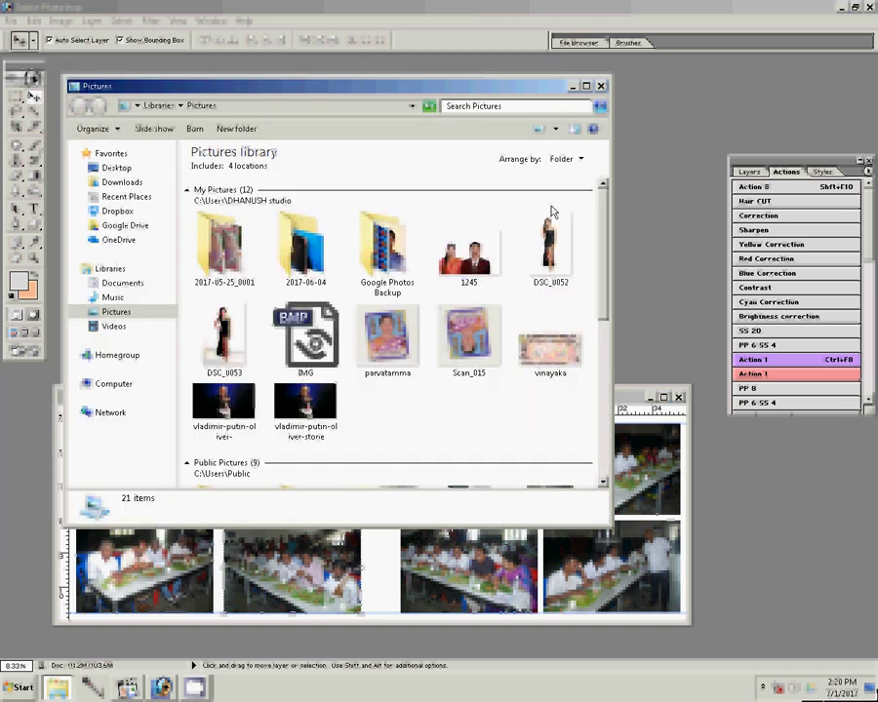
scroll(551, 211, "down", 3)
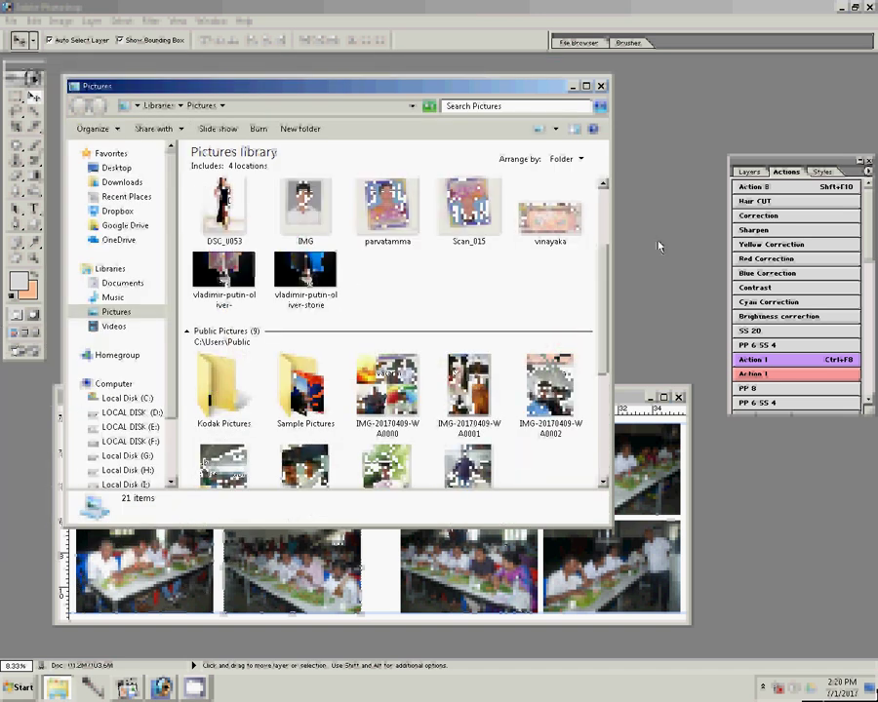
mouse_move(127, 413)
left_click(154, 414)
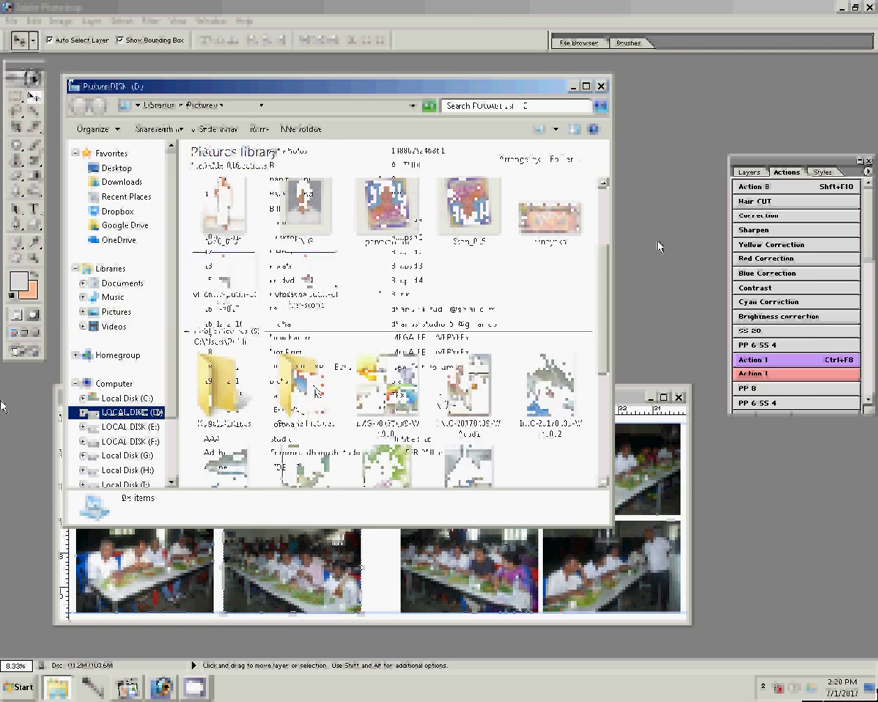
left_click(82, 110)
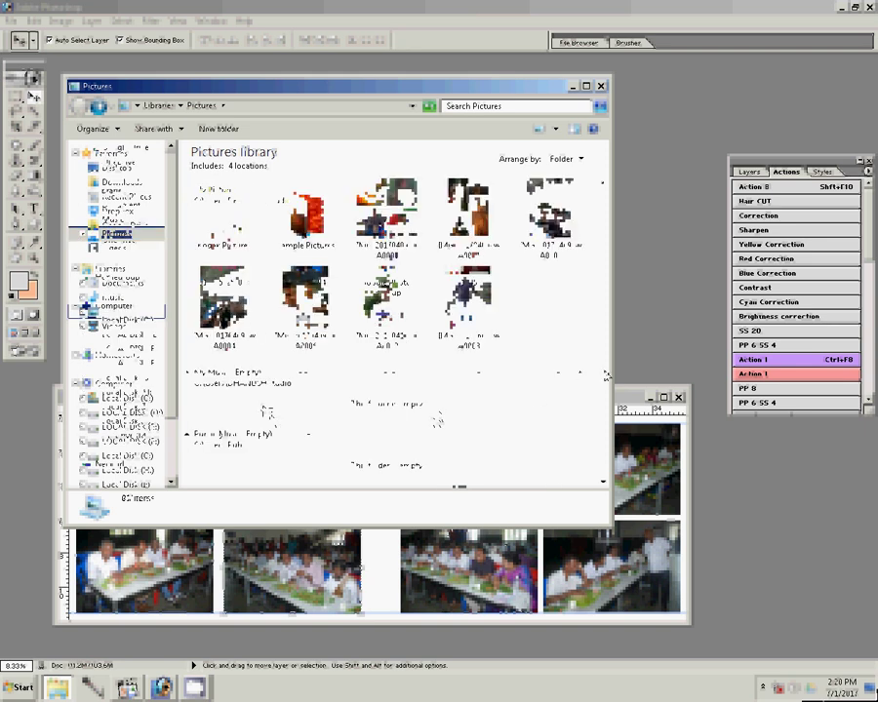
scroll(605, 320, "down", 5)
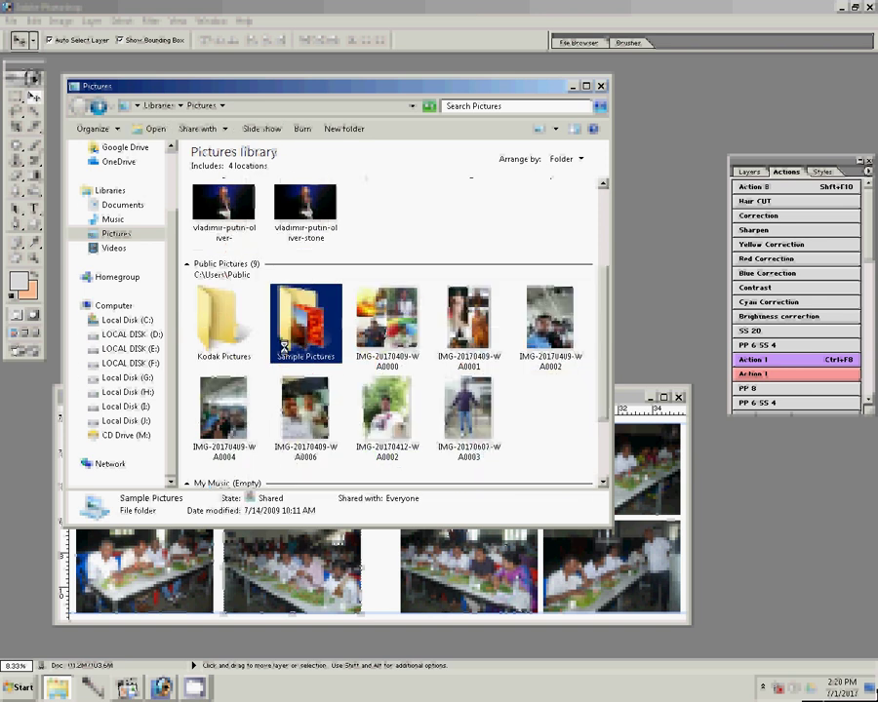
double_click(300, 337)
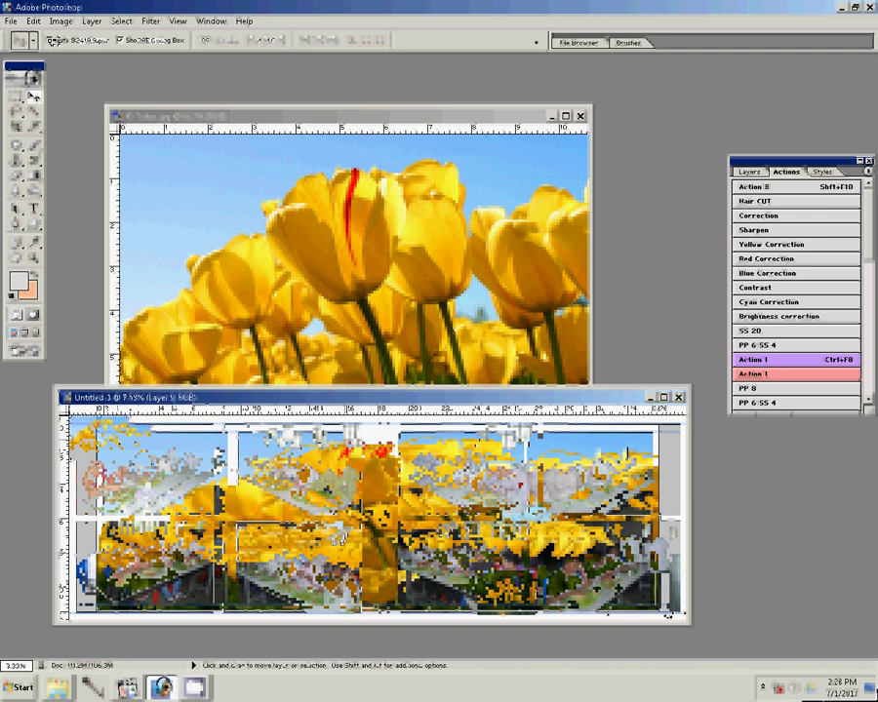
- Commit the stretched tulips photo as Layer 9 beneath the photos, closing the Tulips document
left_click(539, 43)
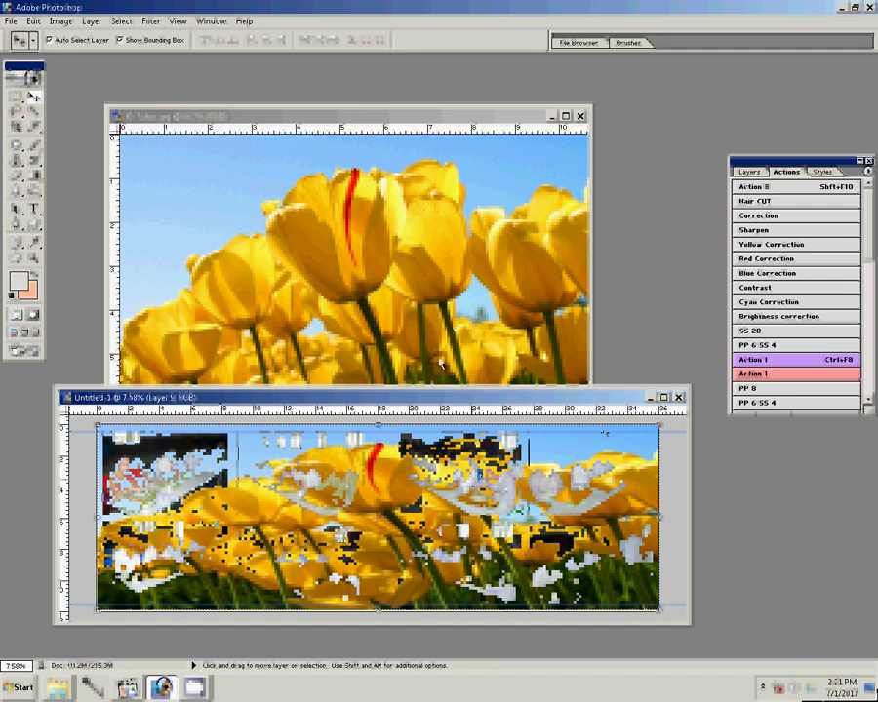
key("ctrl+Tab")
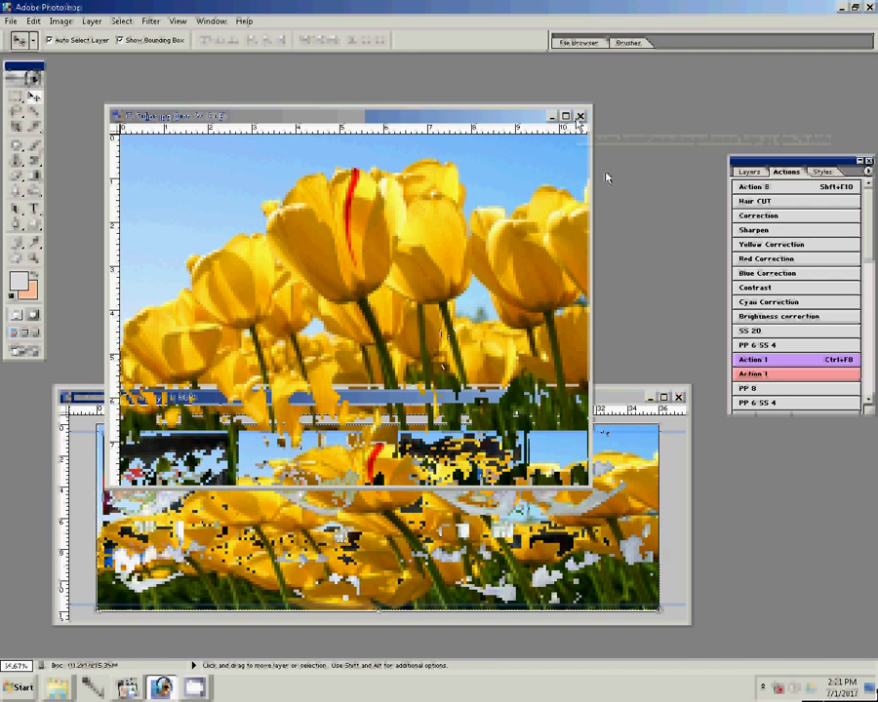
key("ctrl+Tab")
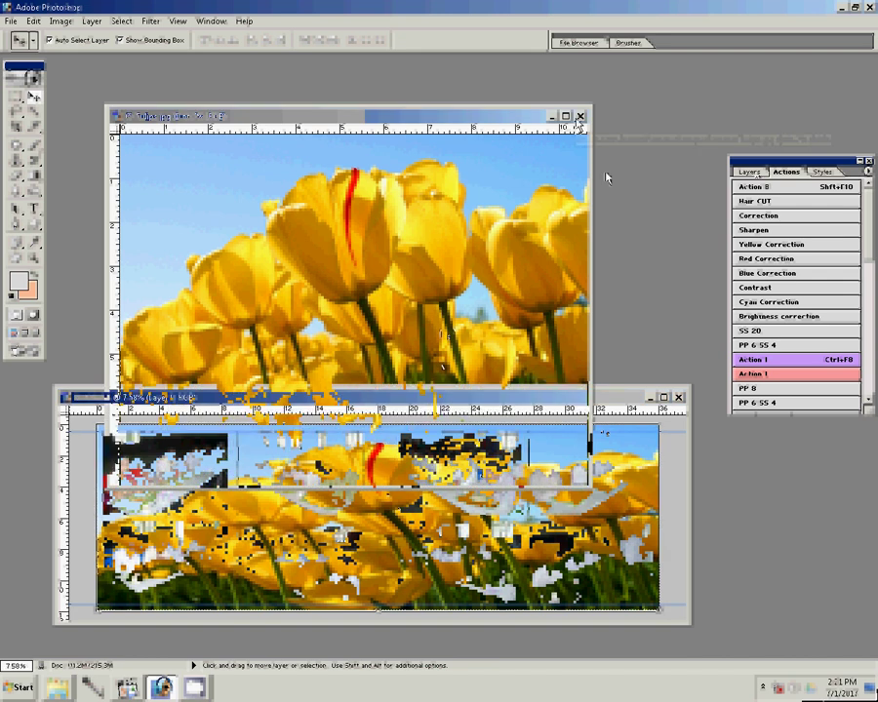
left_click(750, 172)
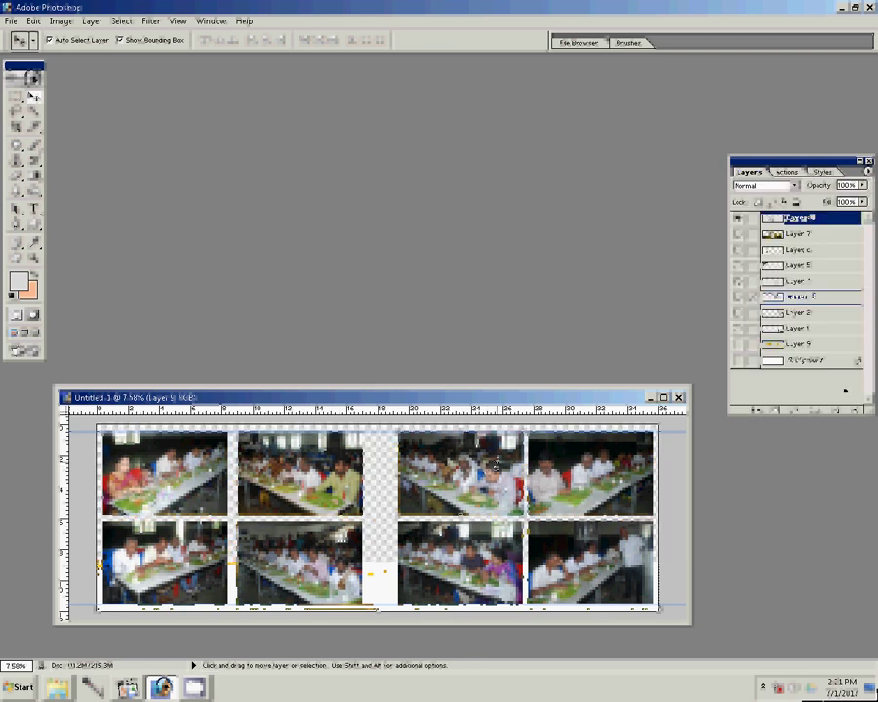
- Merge the dining photo layers into one and add a Stroke layer effect
left_click(764, 412)
key("Up")
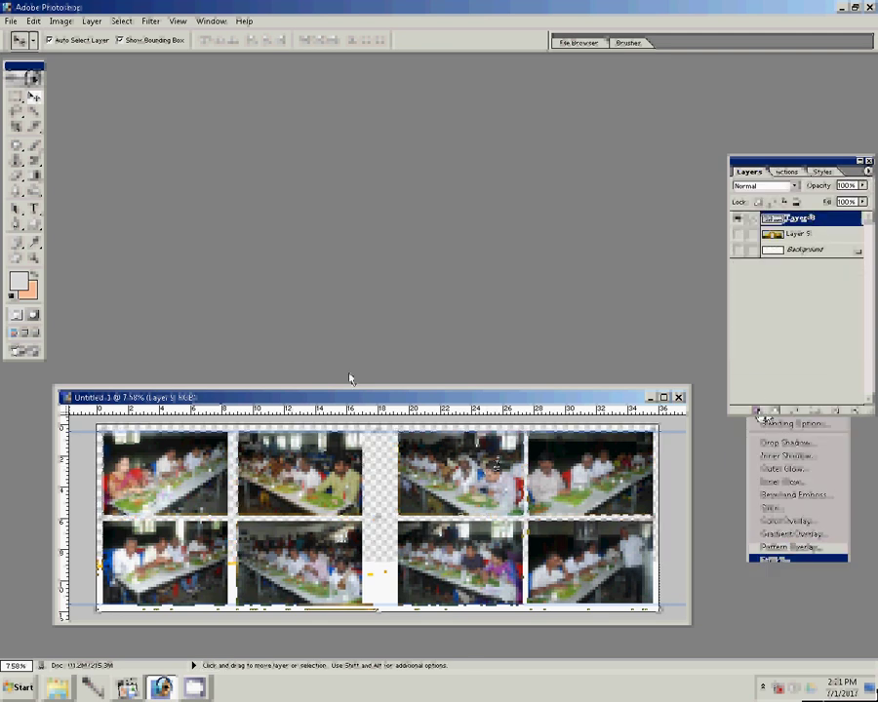
key("h")
key("Return")
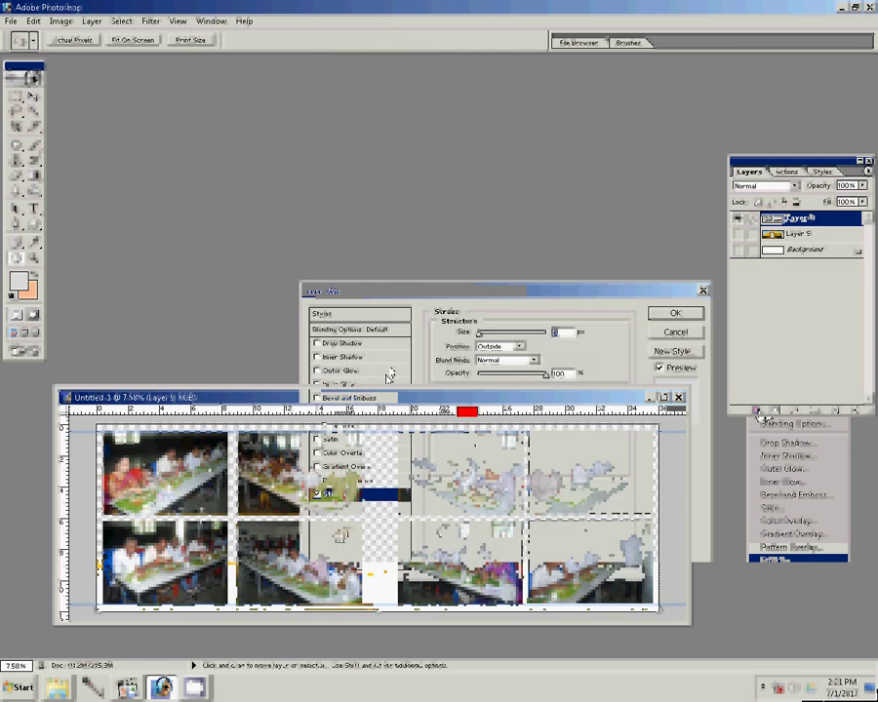
- Give the stroke a Red-Green gradient fill at size 20 and apply it
left_click(518, 395)
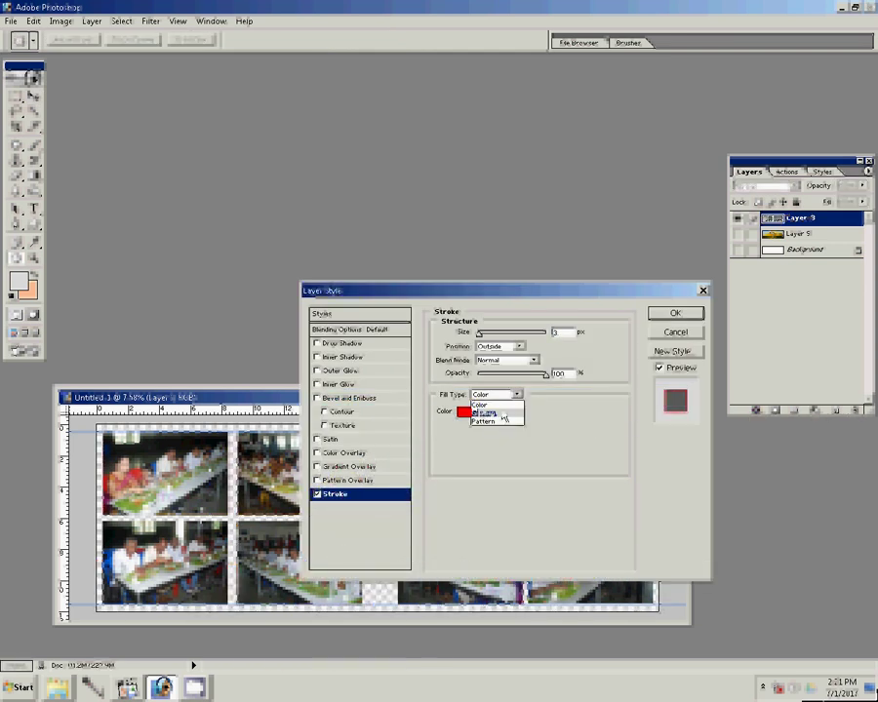
left_click(500, 414)
left_click(500, 413)
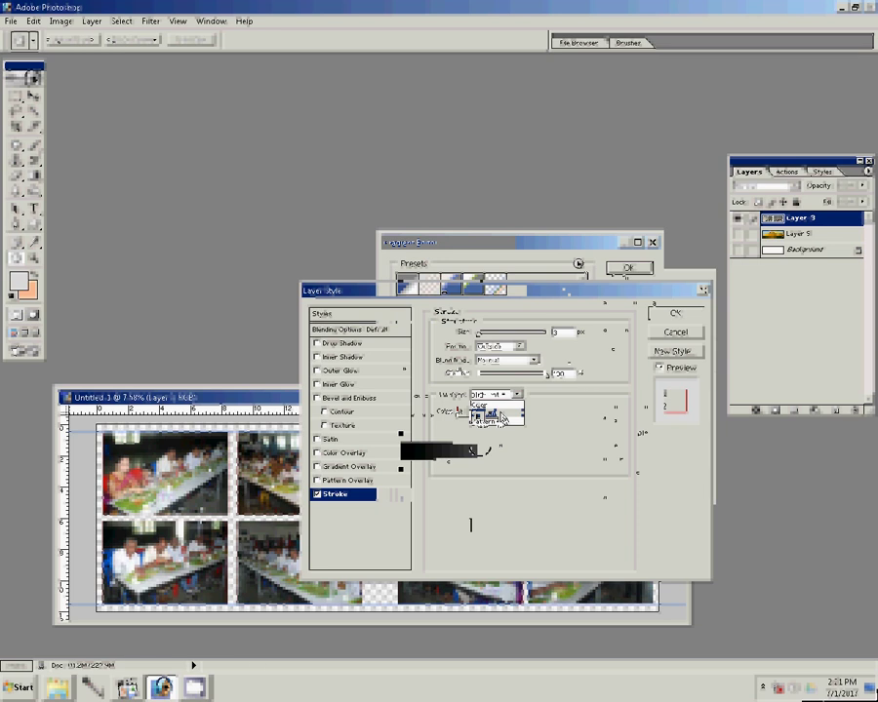
left_click(603, 385)
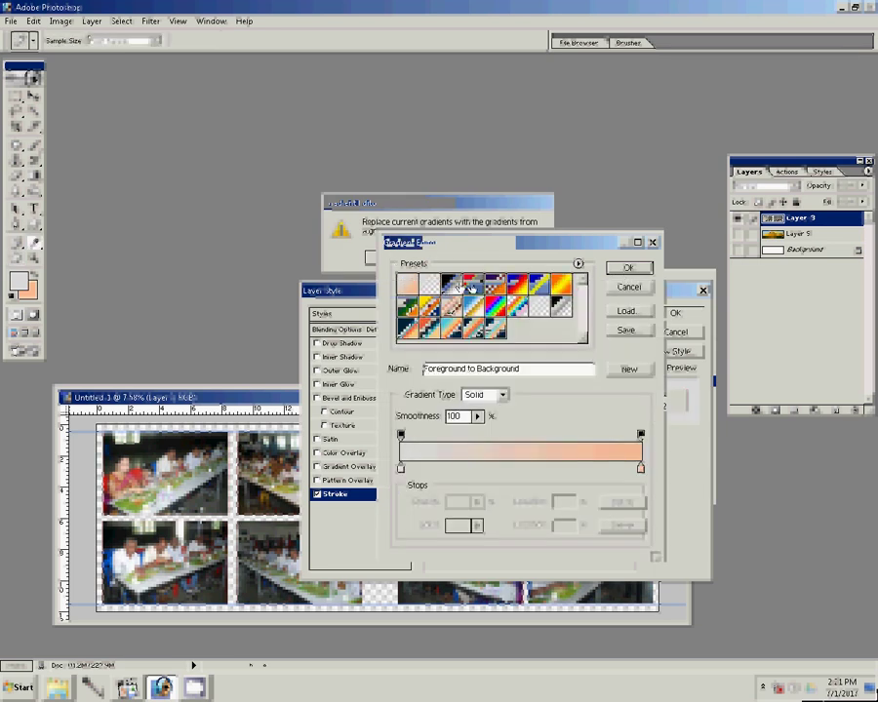
left_click(627, 267)
type("20")
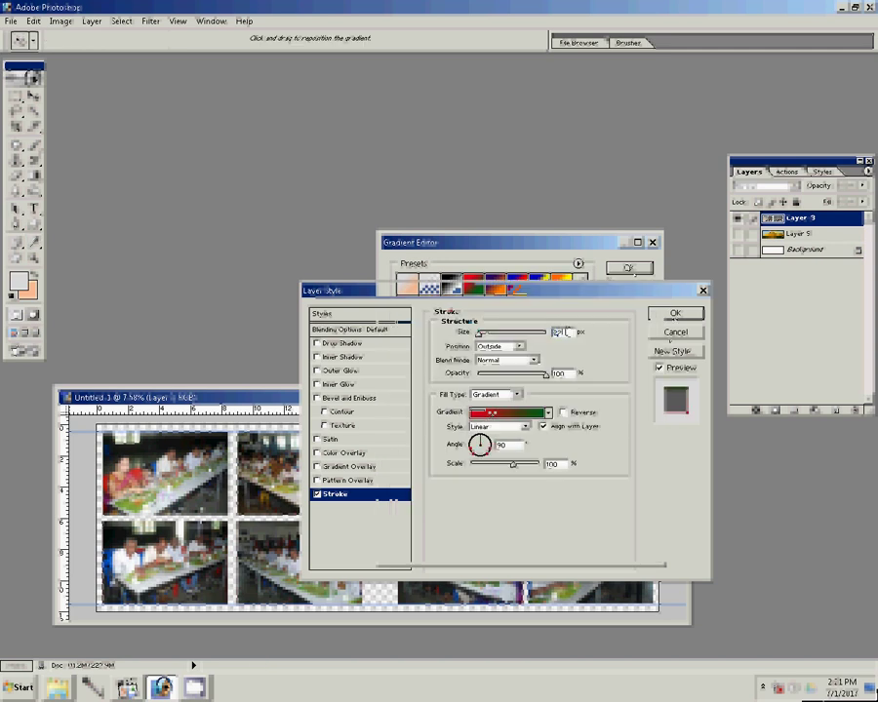
key("Return")
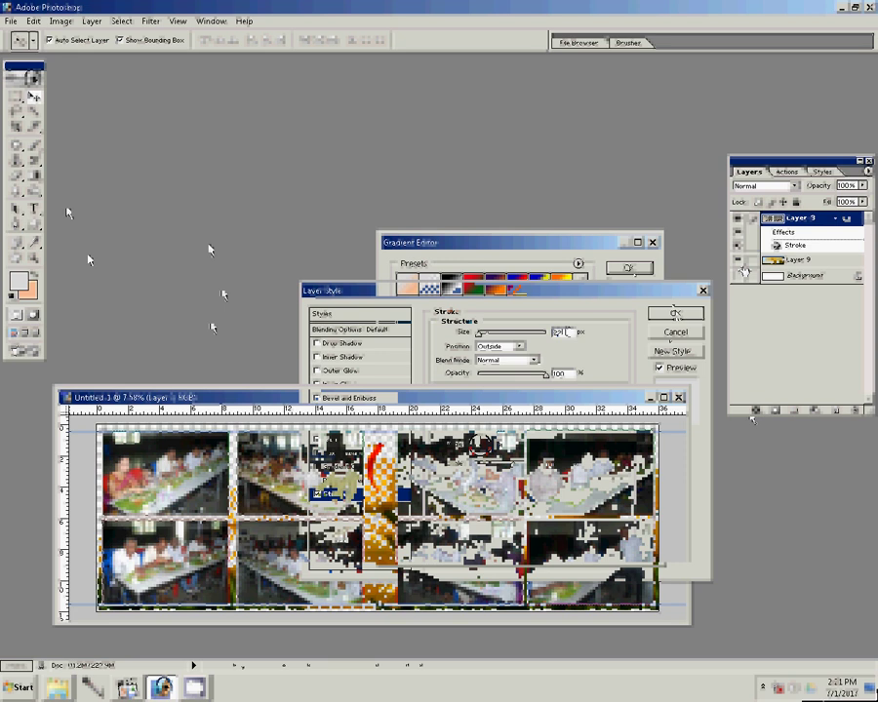
left_click(7, 20)
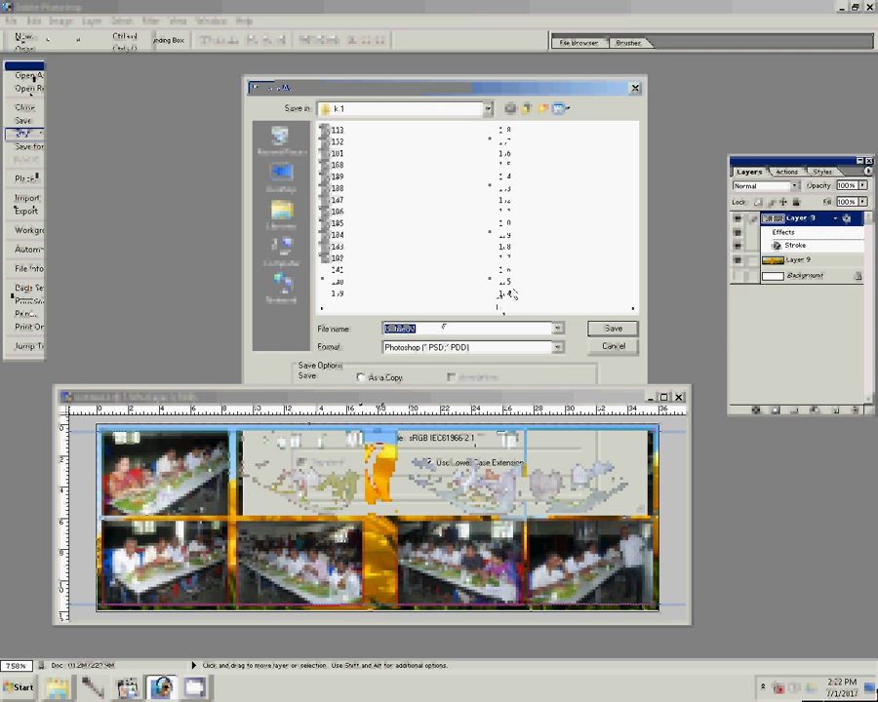
- Save the album page in Photoshop format under the name 171
type("1")
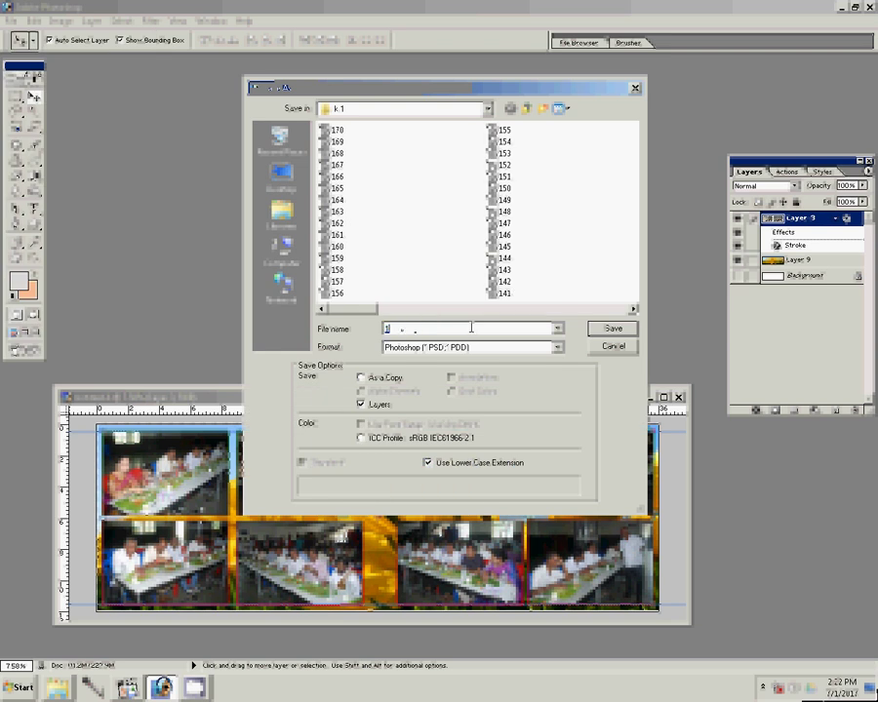
type("71")
key("Return")
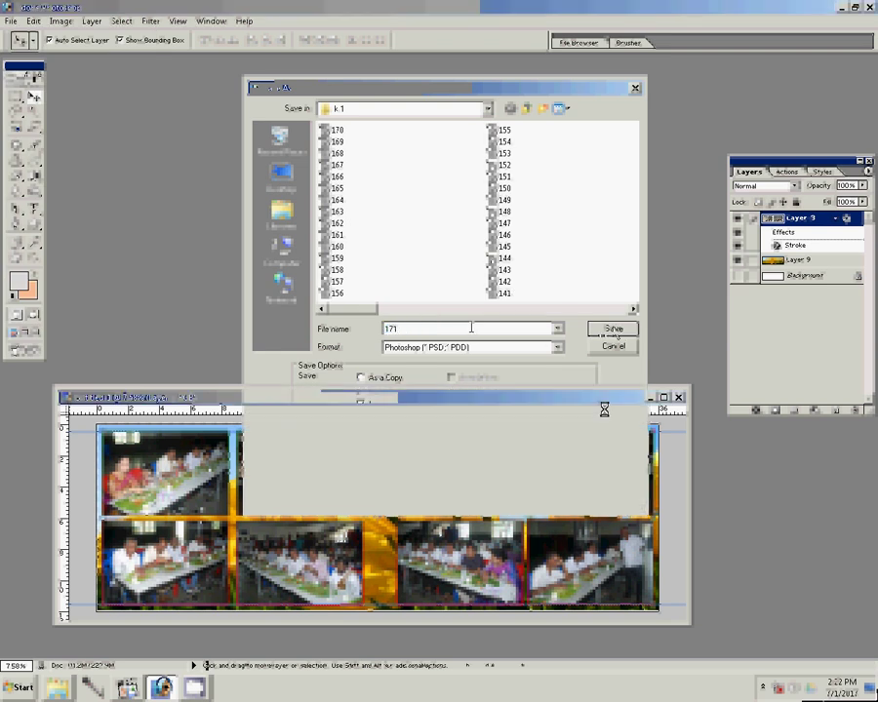